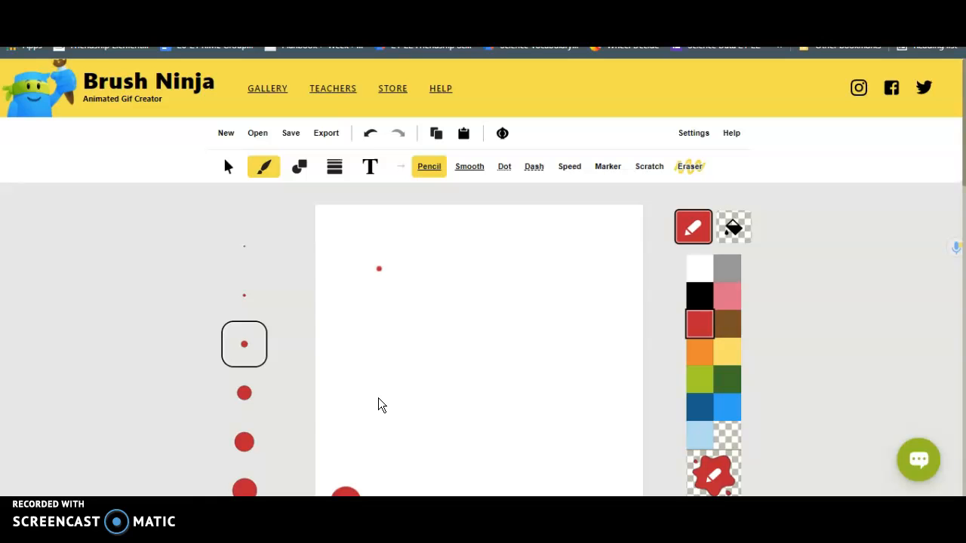
- Paint a dot with the largest red Pencil brush near the canvas's upper-left corner
scroll(844, 267, down, 1)
scroll(844, 267, up, 1)
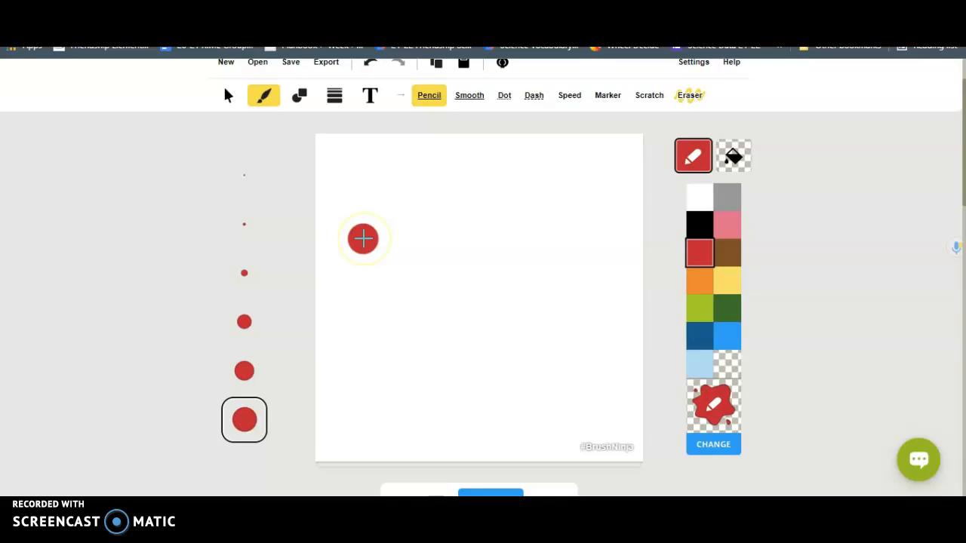
scroll(363, 238, up, 1)
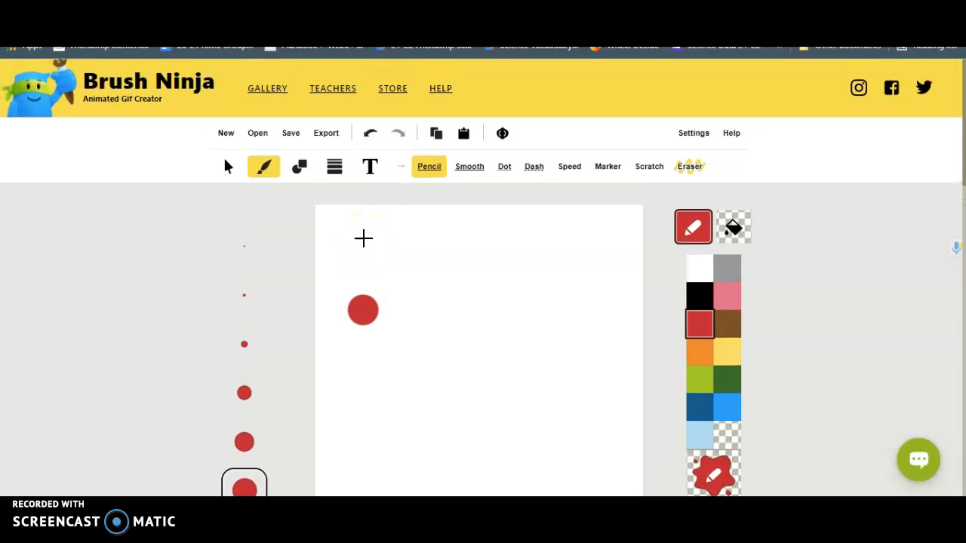
scroll(363, 238, down, 1)
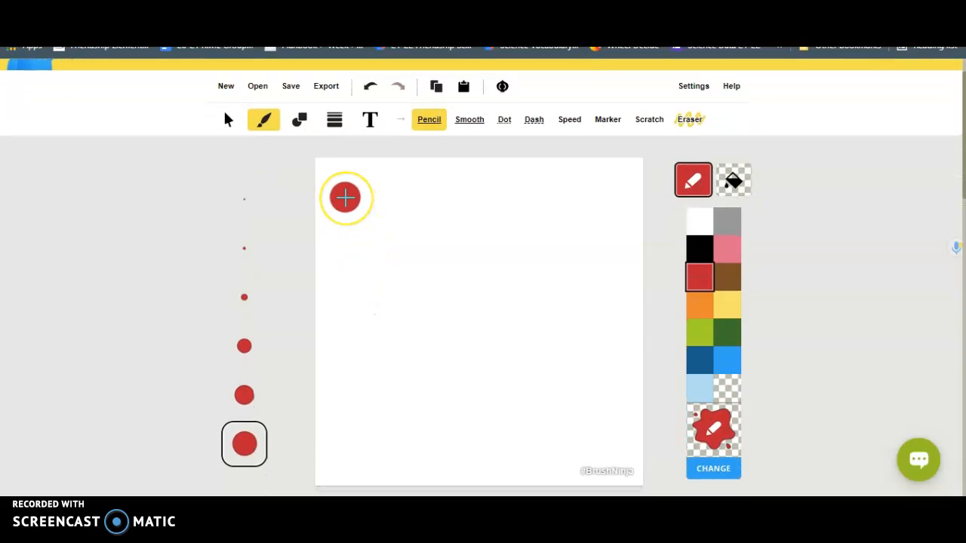
click(345, 197)
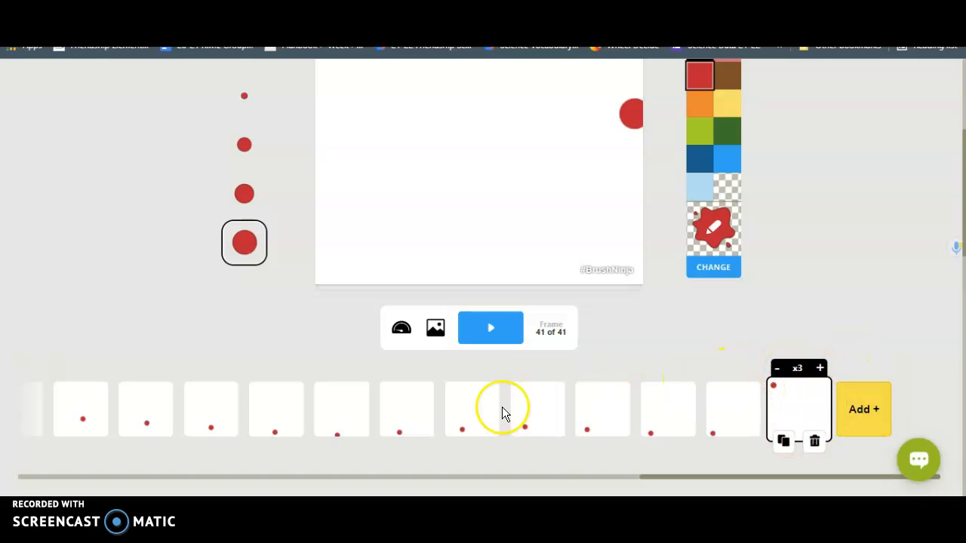
- Delete all the older bouncing-ball frames, keeping only the last frame with the red dot in the upper-left corner
click(295, 476)
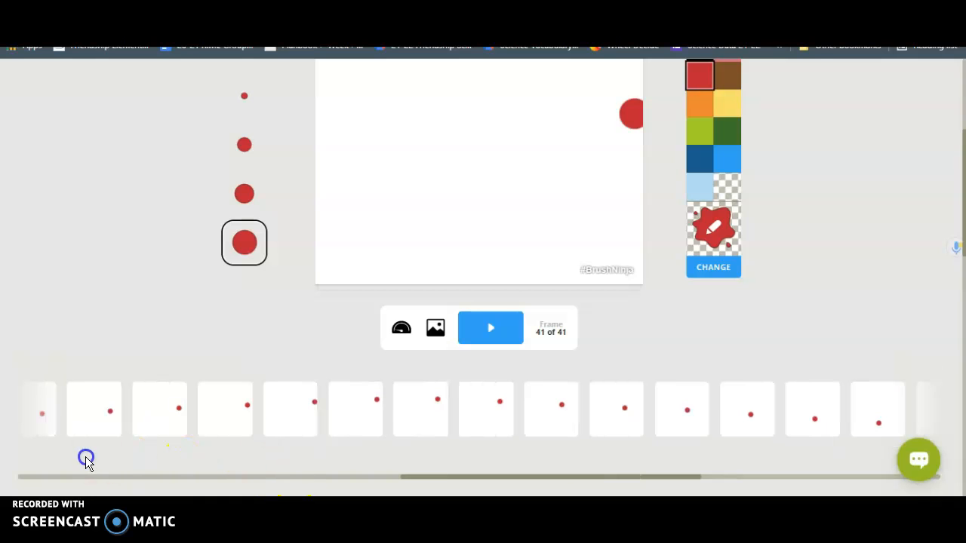
click(191, 482)
drag(191, 482, 7, 468)
click(105, 427)
click(109, 442)
click(109, 442)
click(108, 442)
click(109, 442)
click(108, 442)
click(108, 443)
click(109, 442)
click(109, 442)
click(109, 442)
click(109, 442)
click(109, 443)
click(109, 442)
click(109, 442)
click(109, 442)
click(109, 442)
click(109, 442)
click(109, 443)
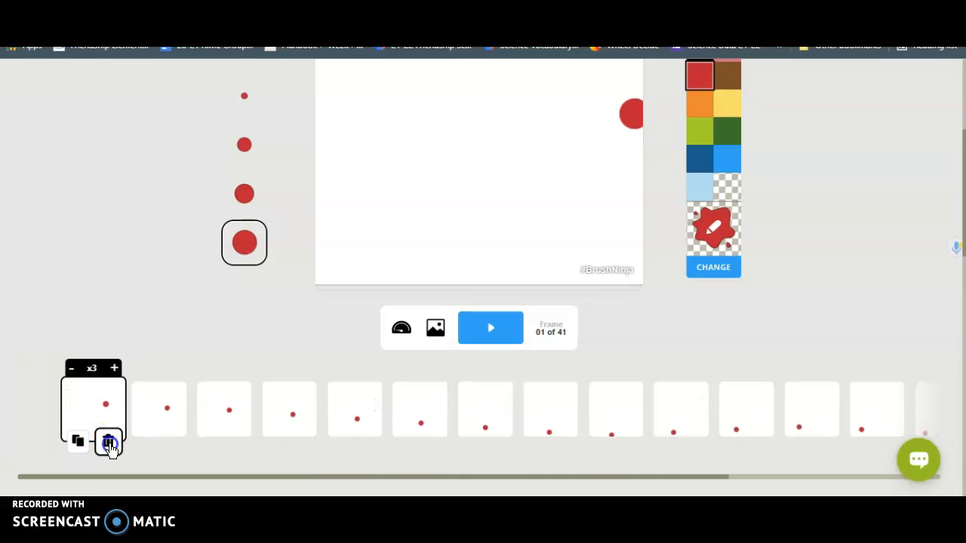
click(109, 443)
click(109, 442)
click(108, 442)
click(108, 442)
click(109, 442)
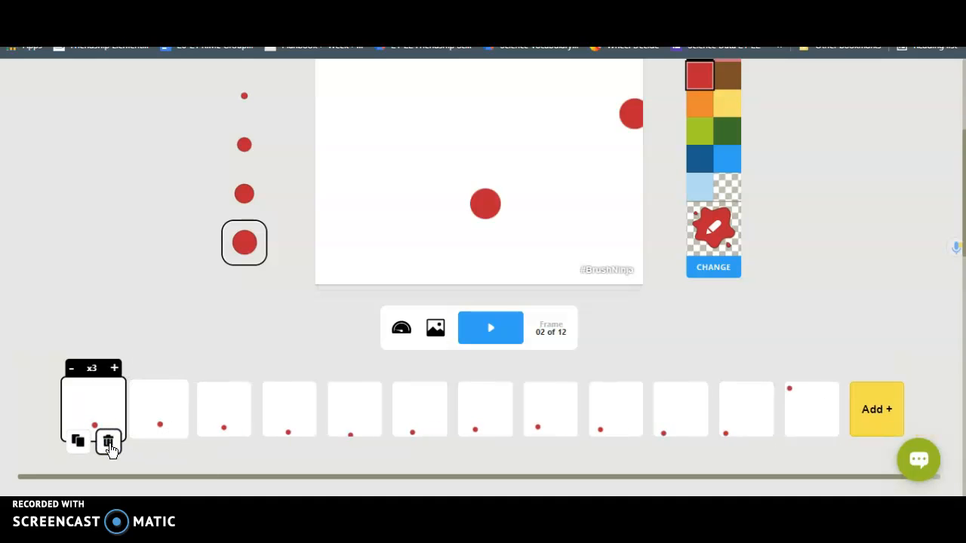
click(111, 443)
click(128, 444)
click(147, 444)
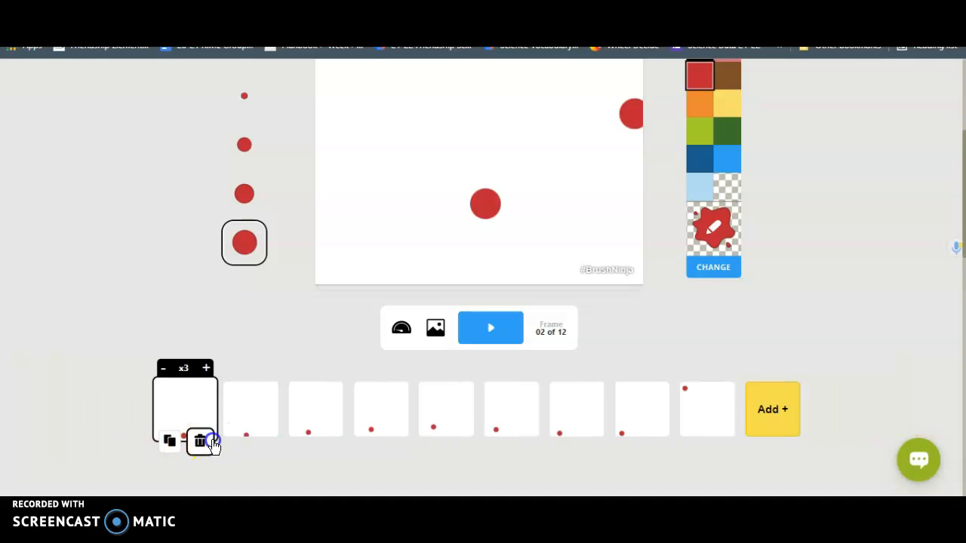
click(200, 442)
click(231, 441)
click(264, 442)
click(296, 441)
click(329, 442)
click(361, 442)
click(394, 441)
click(428, 440)
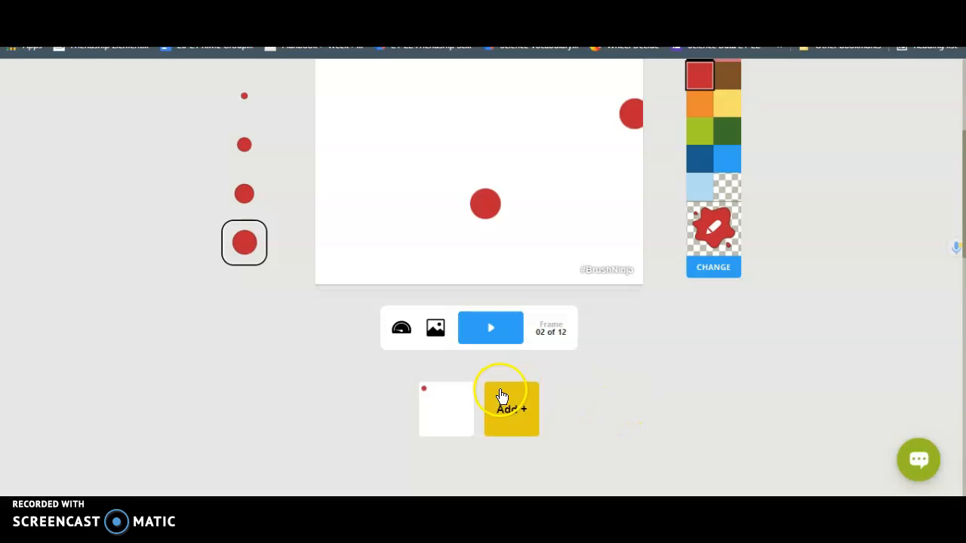
- Add a second frame with onion skinning on and paint a red dot just below and right of the first
click(522, 422)
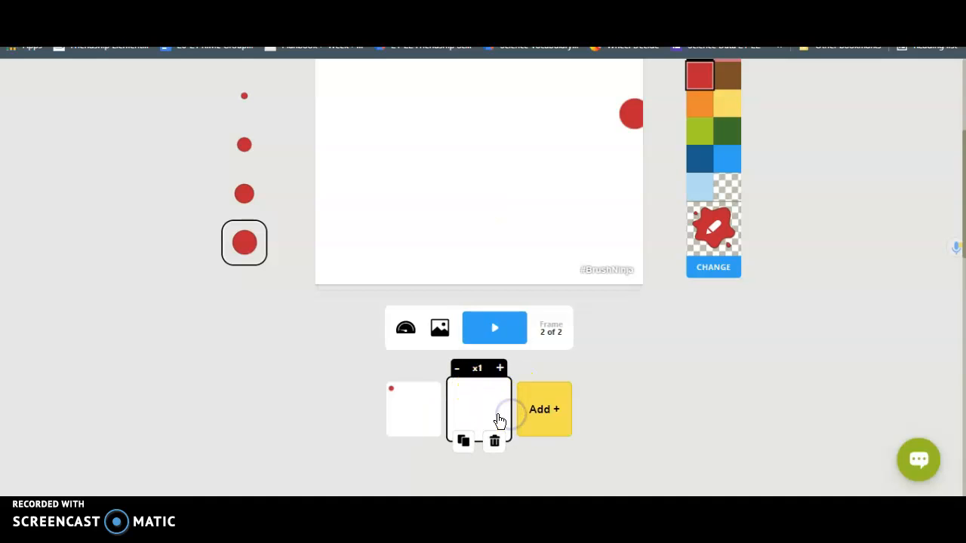
scroll(645, 391, up, 2)
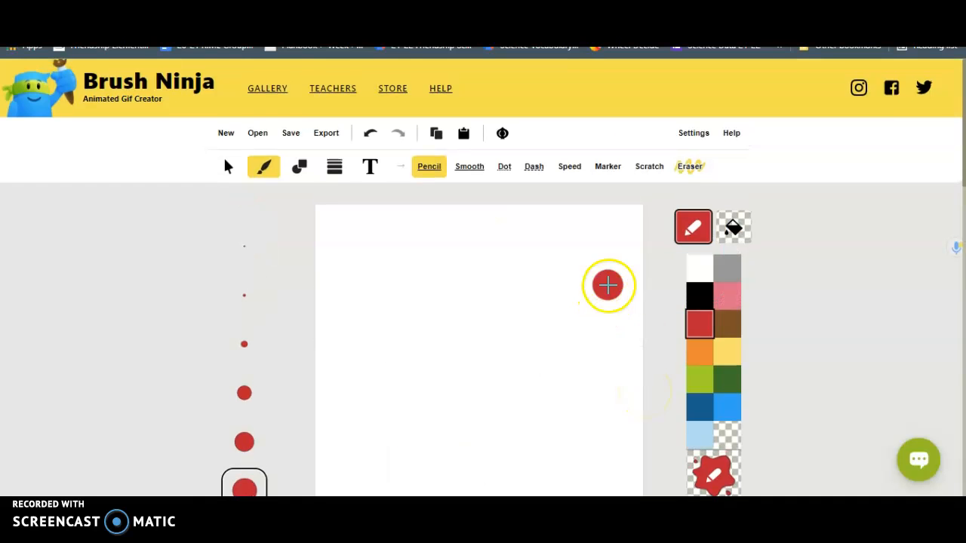
click(509, 142)
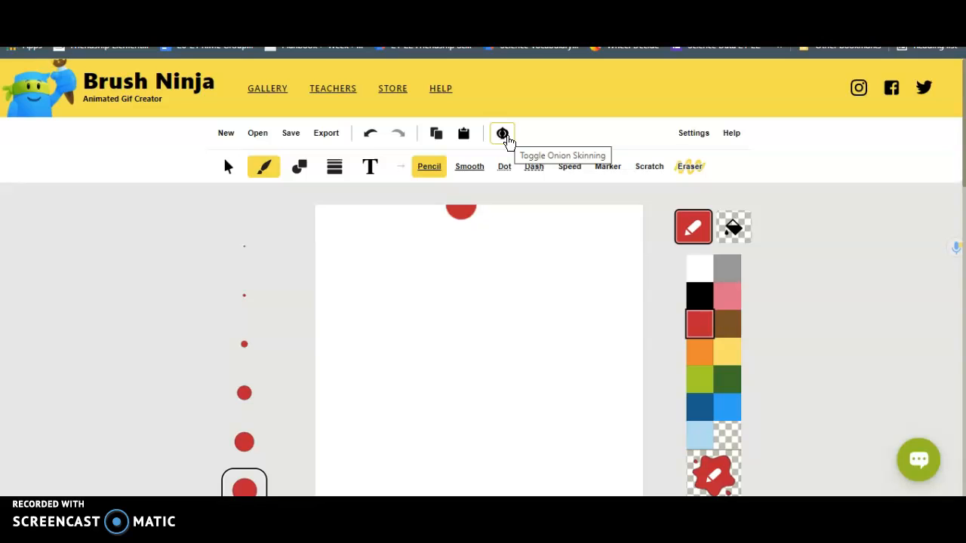
click(509, 142)
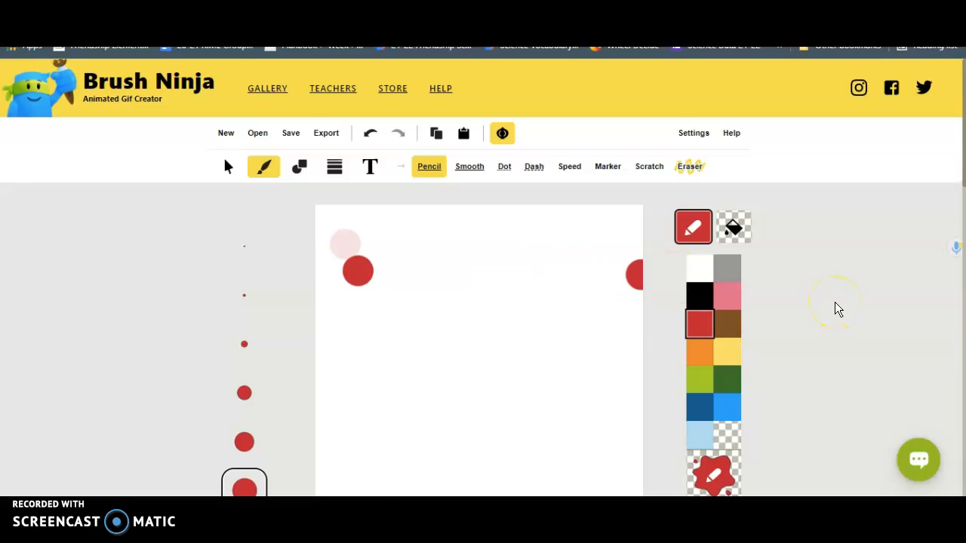
- Set the second frame's duration to x3
scroll(834, 308, down, 5)
click(499, 238)
click(500, 238)
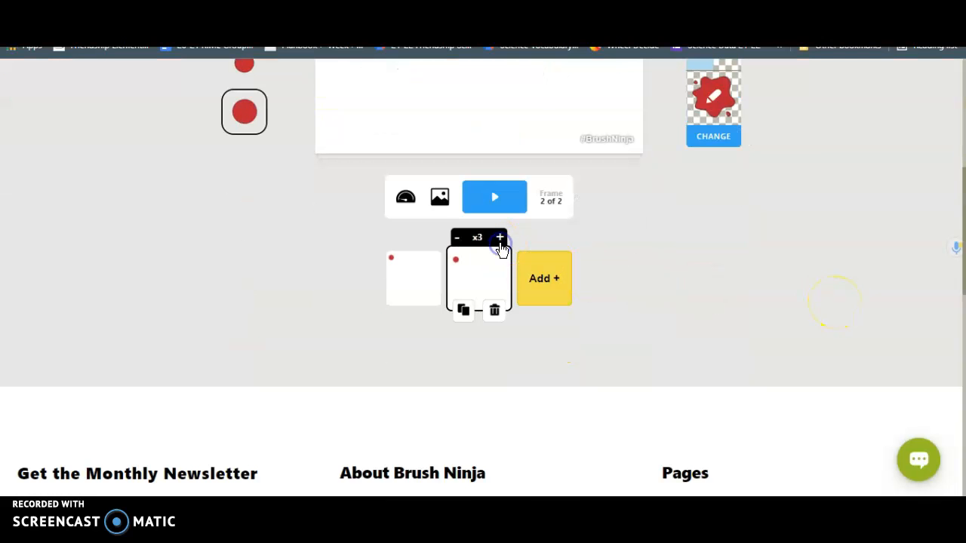
- Add a third frame, paint the red dot one step further down the diagonal, and lengthen the frame's duration
click(545, 277)
scroll(683, 294, up, 1)
scroll(684, 295, up, 4)
click(372, 297)
scroll(683, 294, down, 7)
click(533, 75)
click(533, 75)
click(533, 75)
- Add a fourth frame and paint the red dot just below and right of the third frame's ghost
click(563, 111)
scroll(645, 159, up, 3)
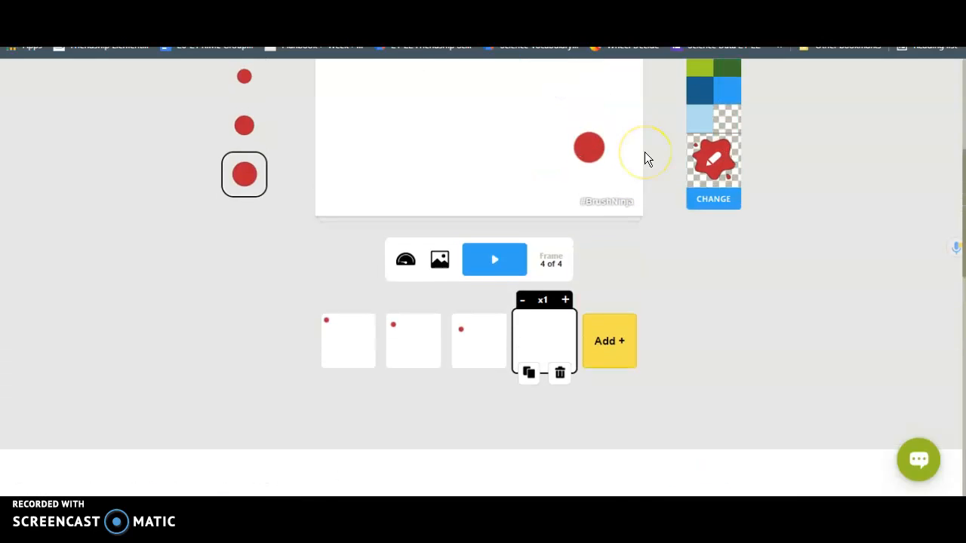
scroll(645, 157, up, 4)
click(384, 303)
scroll(597, 401, down, 3)
- Add a fifth frame with the red dot one step further down the diagonal and lengthen its duration
click(609, 420)
click(399, 118)
click(599, 382)
click(598, 381)
click(599, 381)
- Add a sixth and a seventh frame, each with the red dot one step further down-right, and set the seventh to x3
click(642, 420)
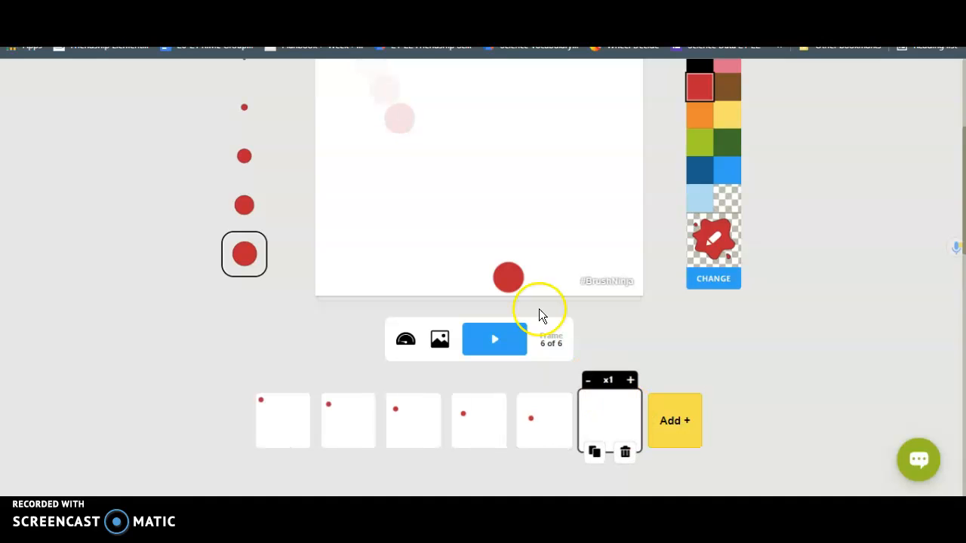
click(414, 147)
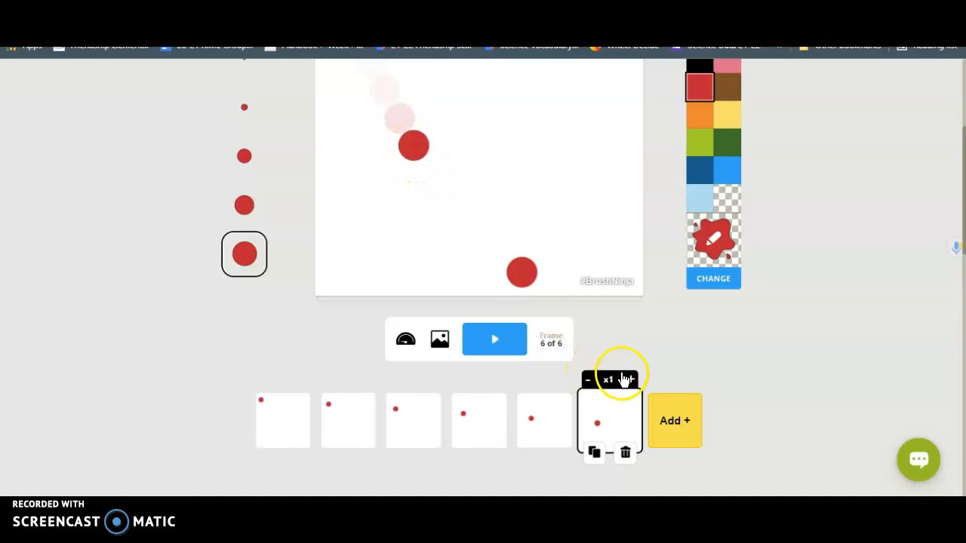
click(661, 416)
click(429, 172)
click(662, 379)
click(662, 379)
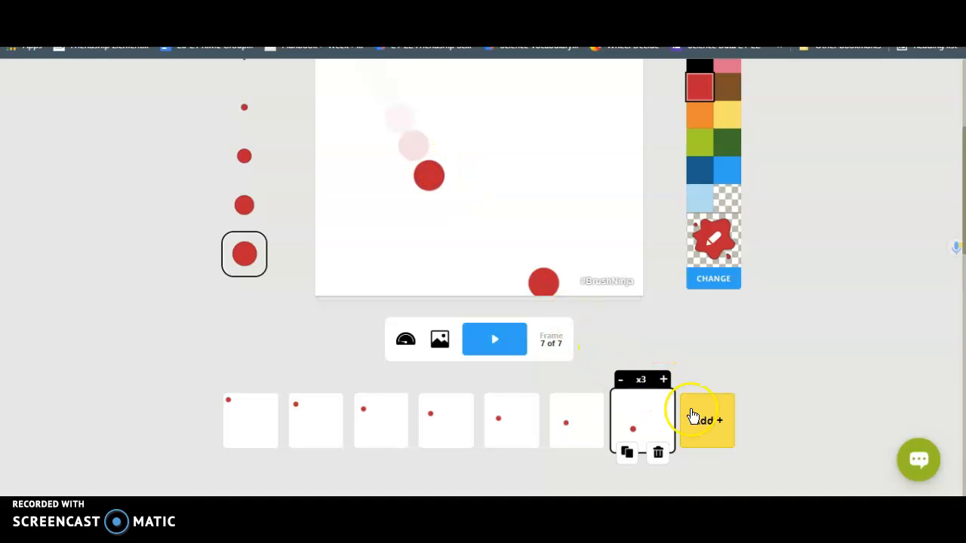
- Add an eighth frame at x3 with the red dot just below and right of the seventh frame's ghost
click(693, 417)
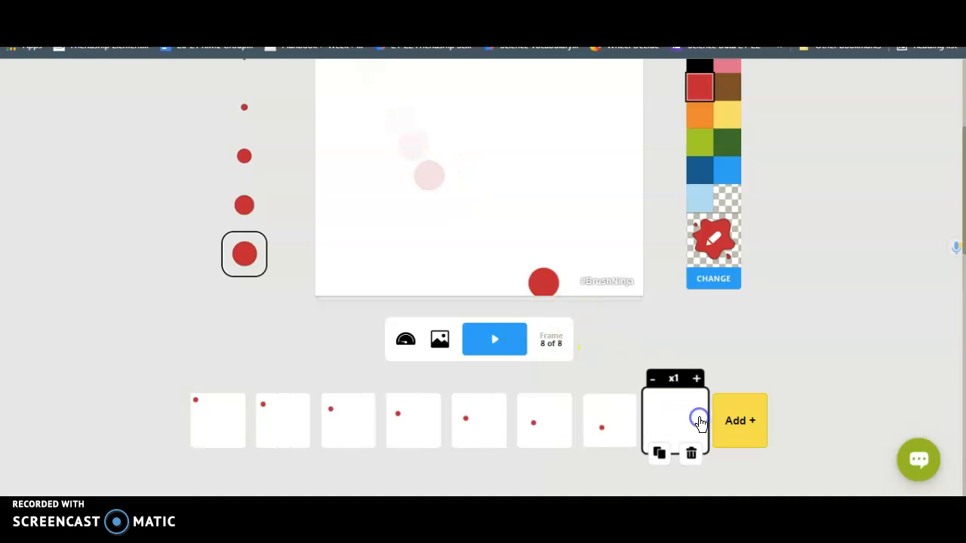
click(444, 203)
click(695, 379)
click(696, 380)
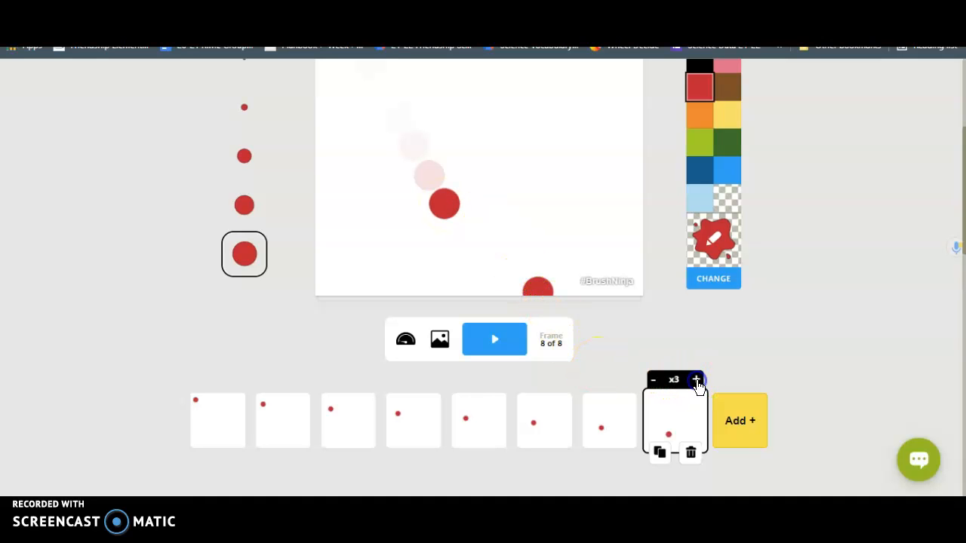
- Add a ninth frame at x3 with the red dot continuing down and right toward the canvas's bottom edge
click(732, 415)
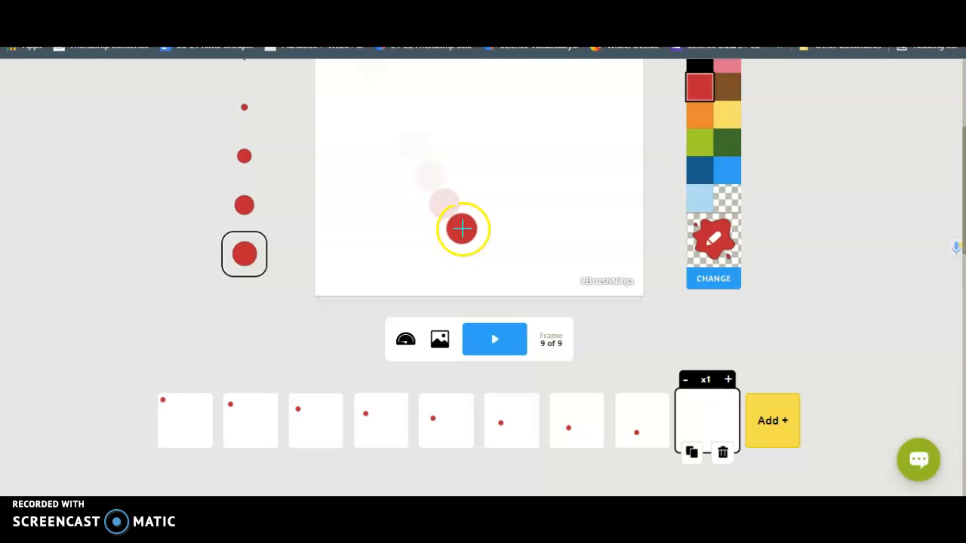
click(577, 283)
click(727, 380)
click(727, 380)
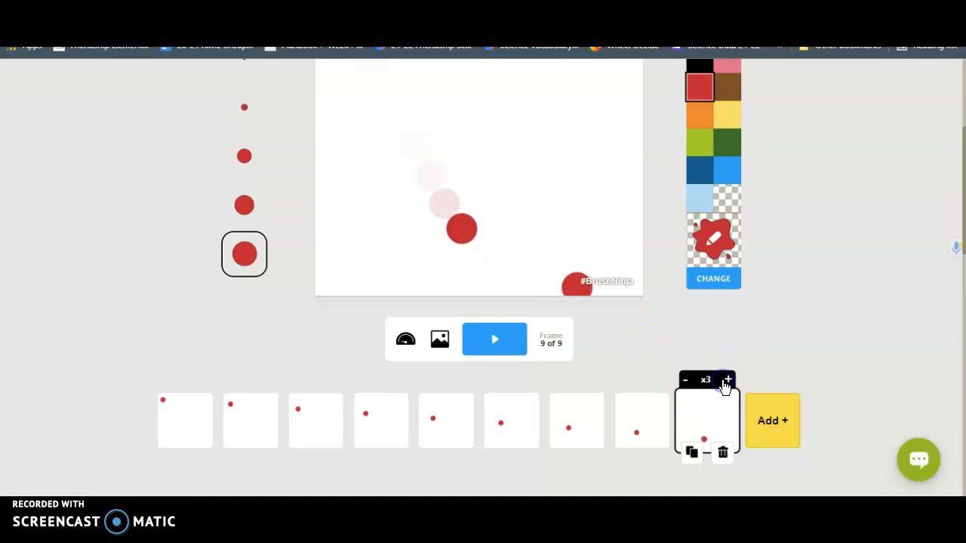
- Add a tenth frame at x3 with the red dot one step above the canvas's bottom edge
click(771, 419)
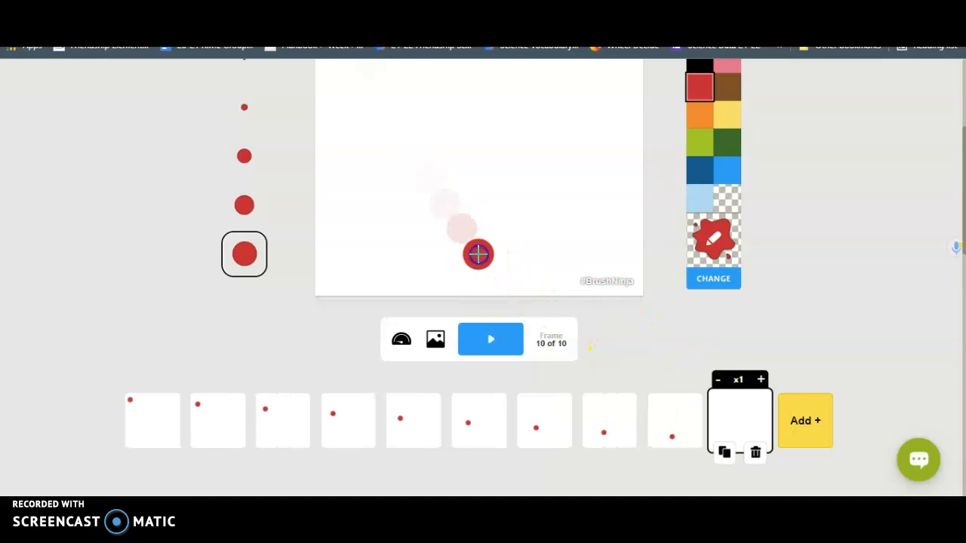
click(567, 286)
click(760, 379)
click(761, 380)
- Add an eleventh frame at x3 with one red dot touching the bottom edge and another just above and right of it
click(802, 438)
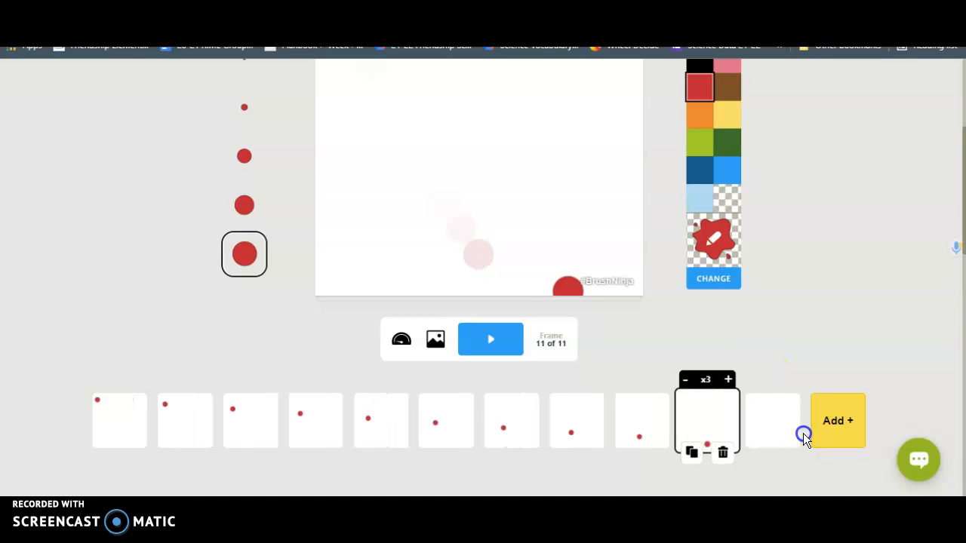
click(496, 280)
click(797, 384)
click(797, 383)
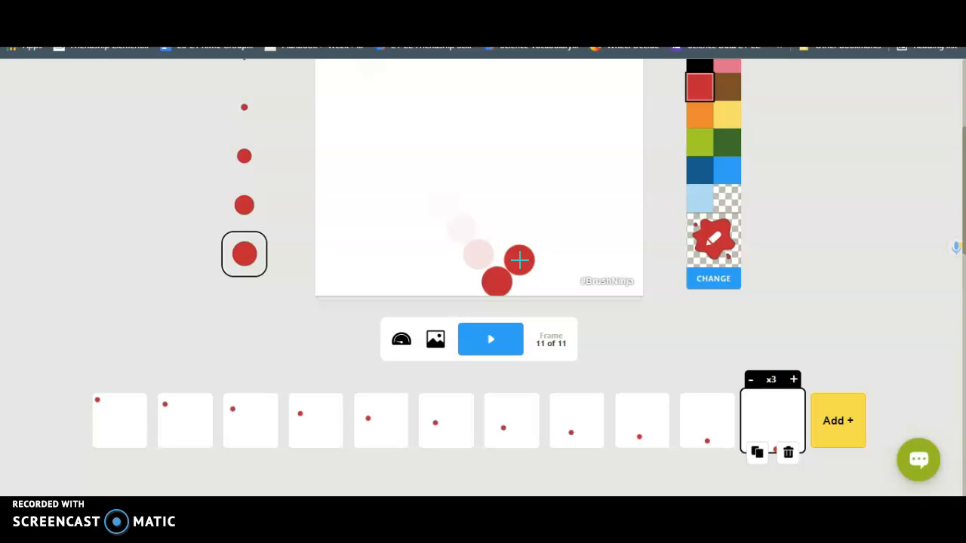
click(575, 283)
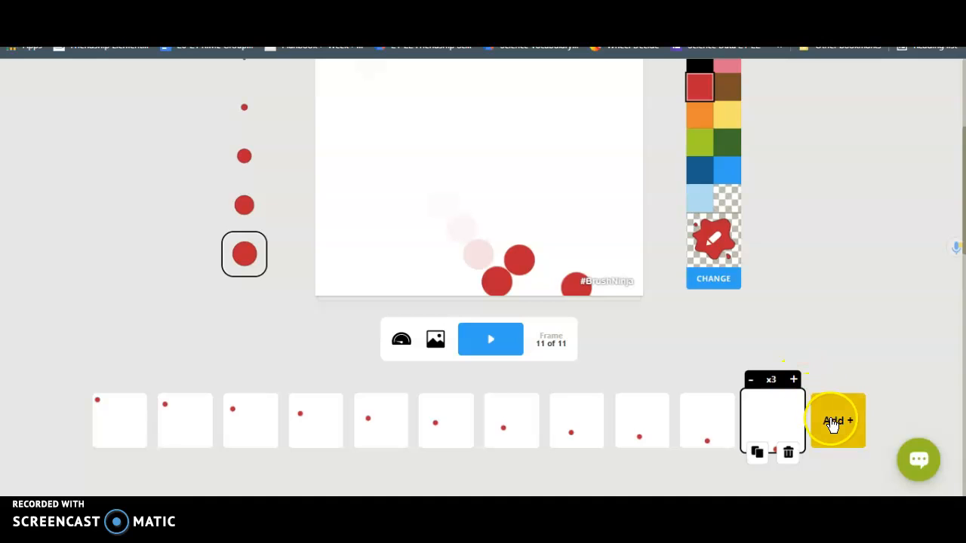
- Add a twelfth frame at x3 with the red dot rebounding one step up and right
click(831, 420)
click(821, 380)
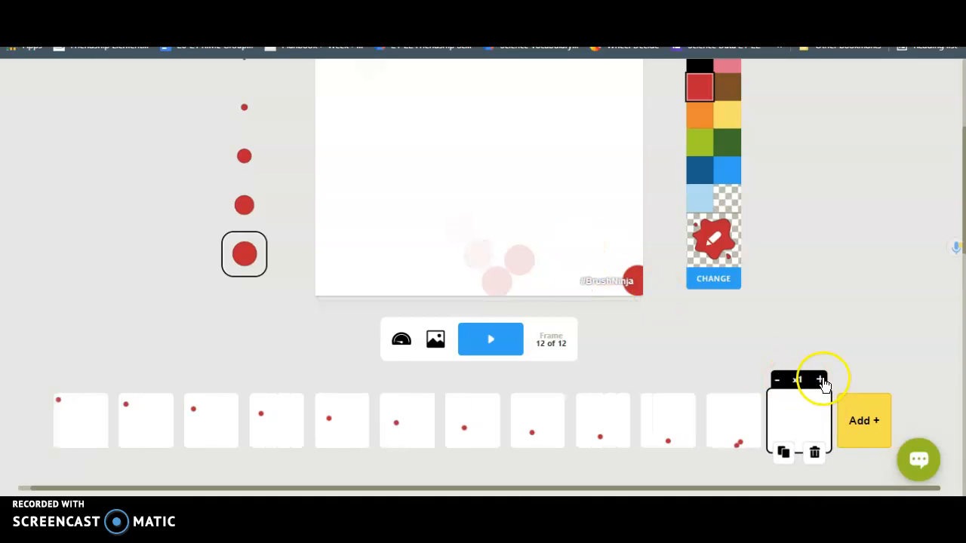
click(822, 379)
click(541, 238)
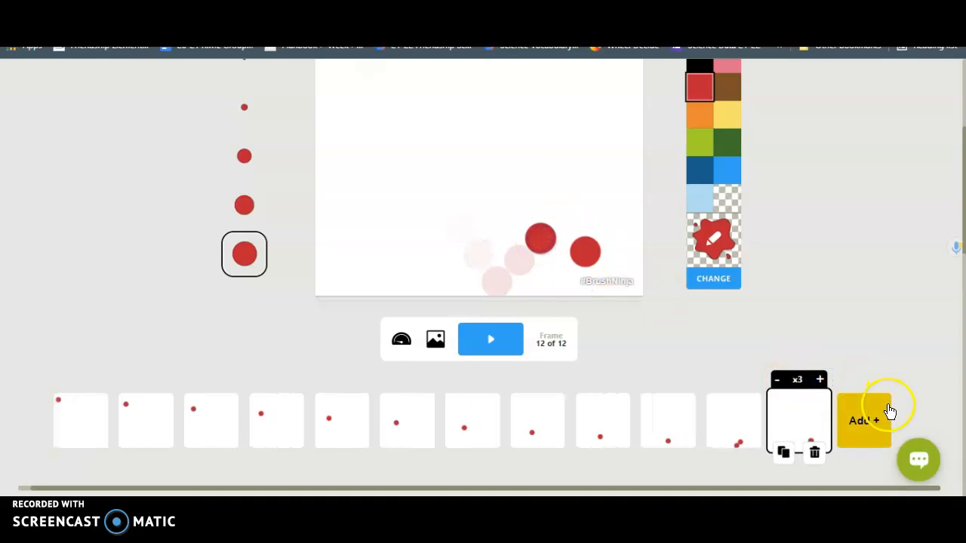
- Add a thirteenth frame at x3 with the red dot just above and right of the twelfth frame's ghost
click(883, 424)
click(821, 379)
click(820, 379)
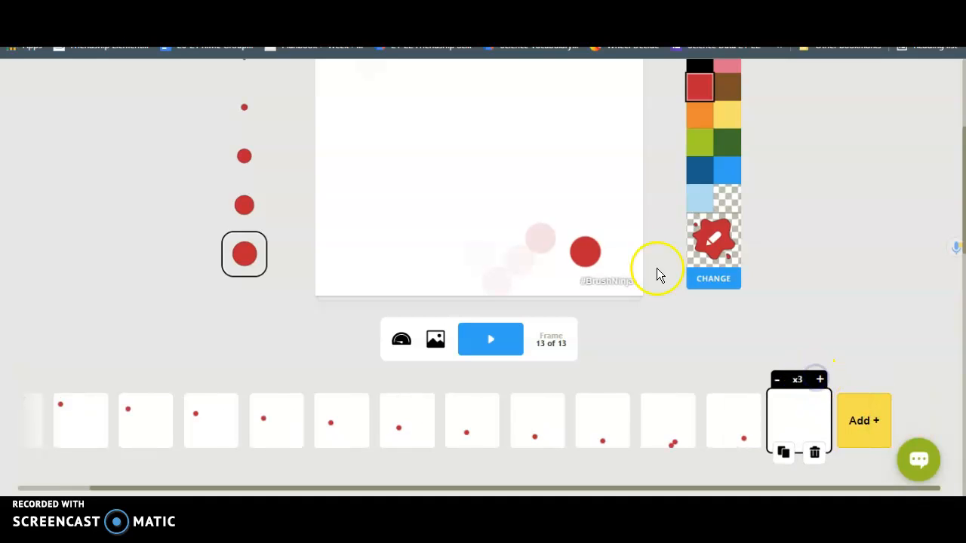
click(563, 218)
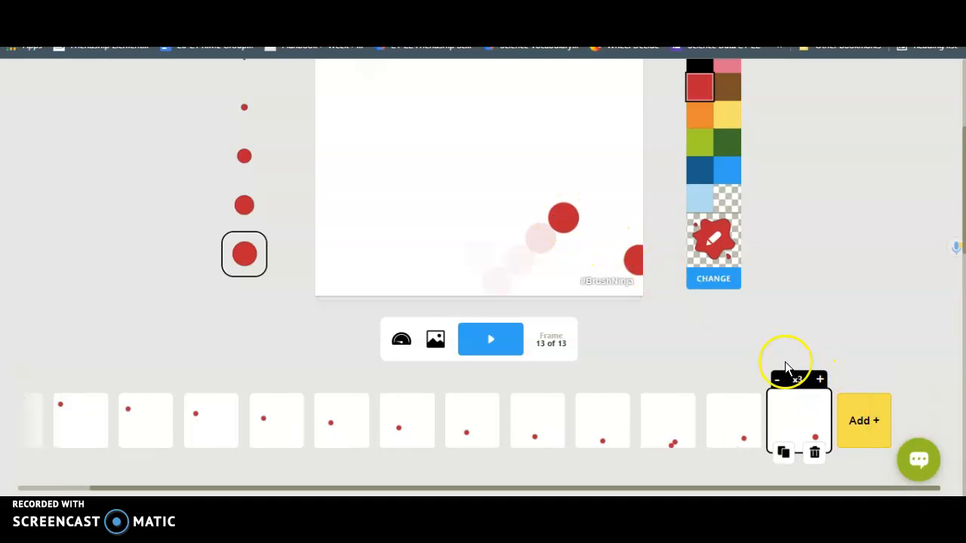
- Add a fourteenth frame at x3 with the red dot rising another step up and right
click(856, 413)
click(820, 379)
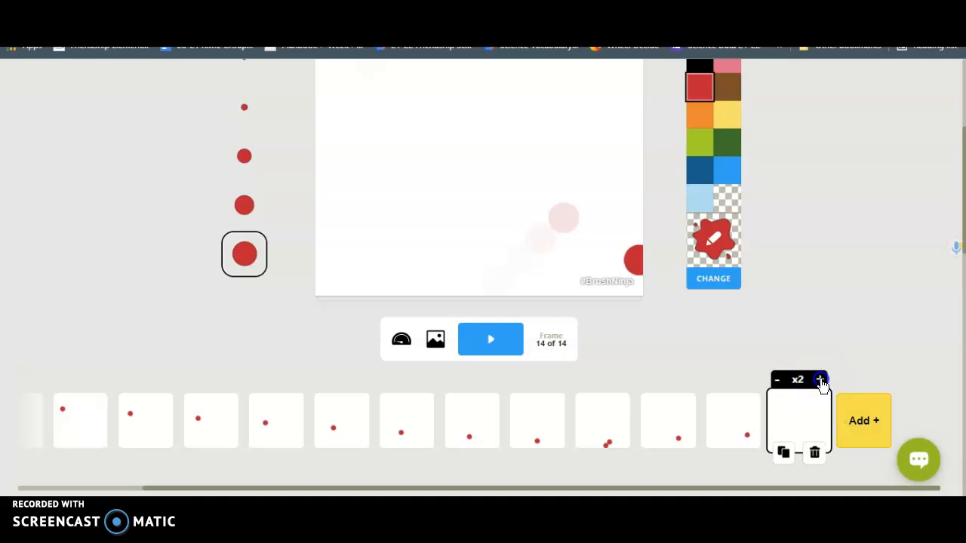
click(820, 379)
click(587, 197)
click(626, 221)
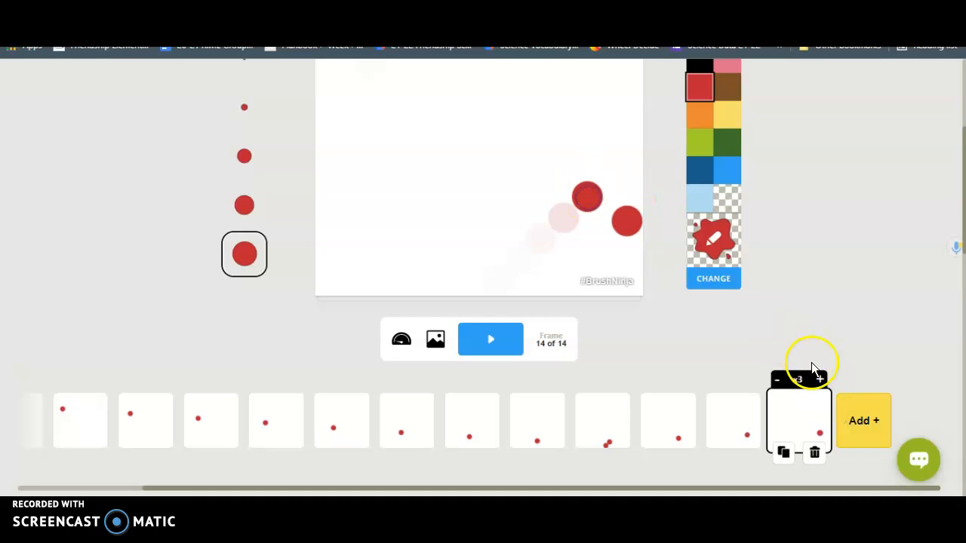
- Add a fifteenth frame at x3 with the red dot one step higher, close to the canvas's right edge
click(855, 421)
click(821, 379)
click(820, 379)
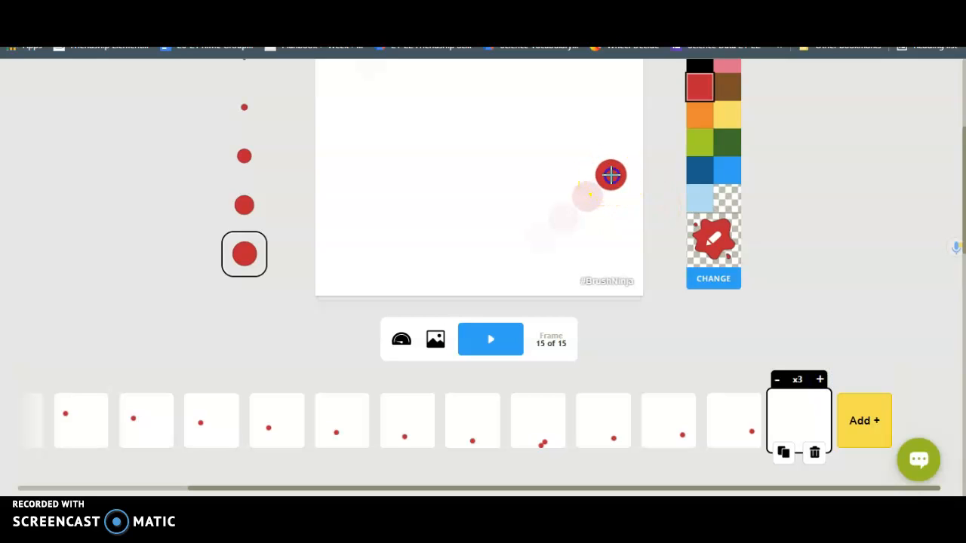
click(611, 175)
click(627, 185)
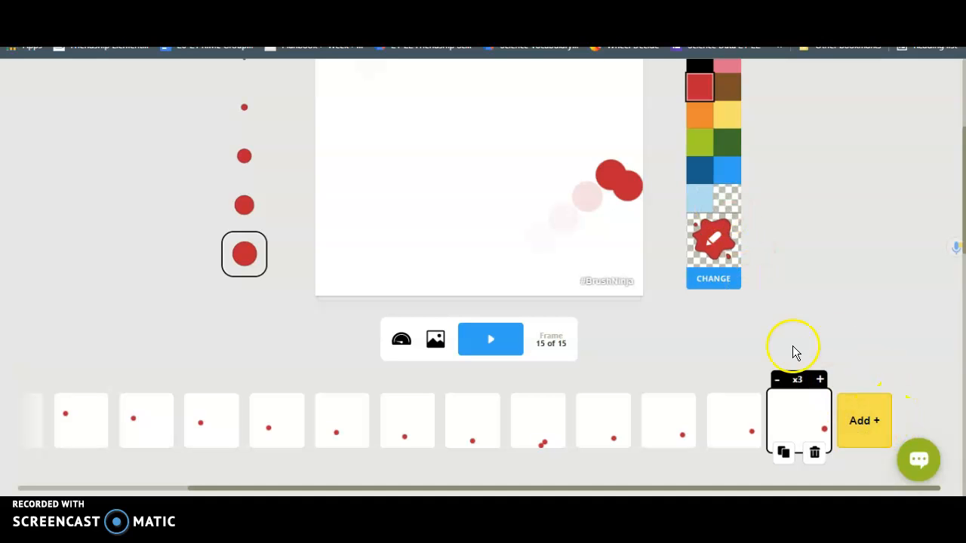
- Add a sixteenth frame at x3 with the red dot one step higher, touching the canvas's right edge
click(865, 424)
click(819, 381)
click(819, 381)
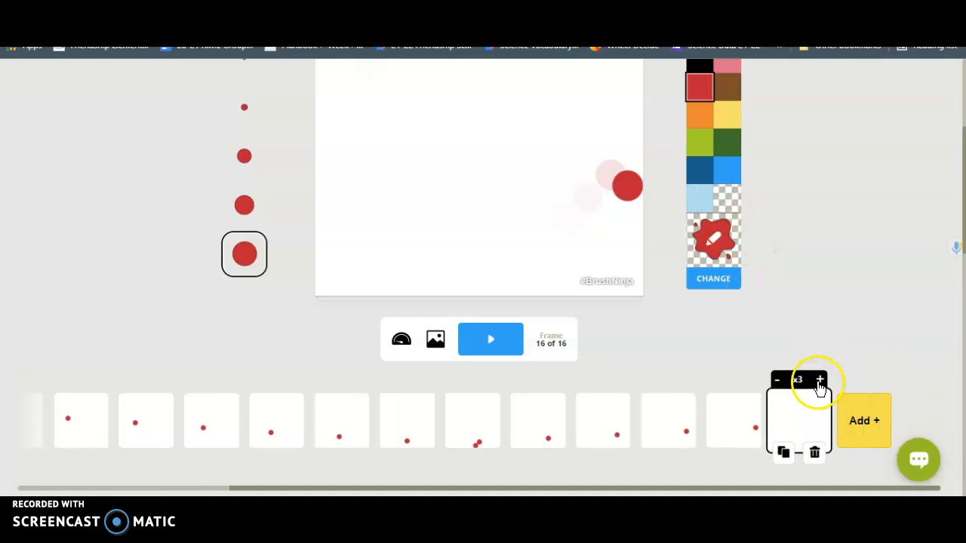
click(631, 153)
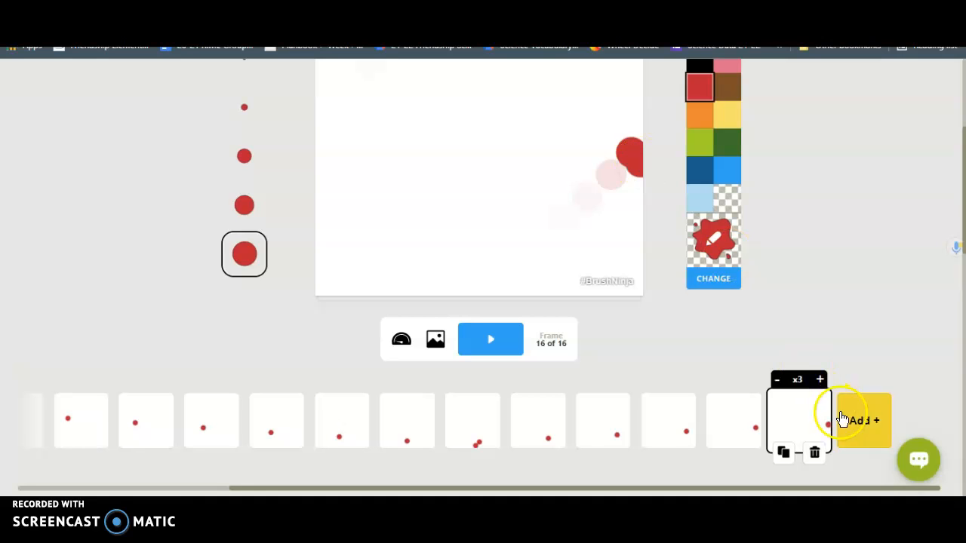
- Add frames 17 to 22 at x3 with the red dot bouncing off the canvas's right edge and falling down to the left
click(852, 424)
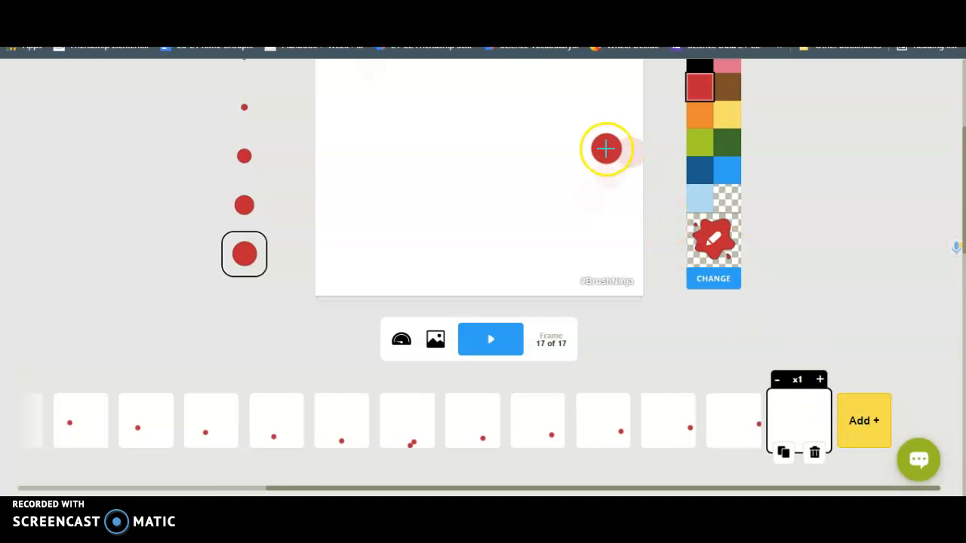
click(603, 138)
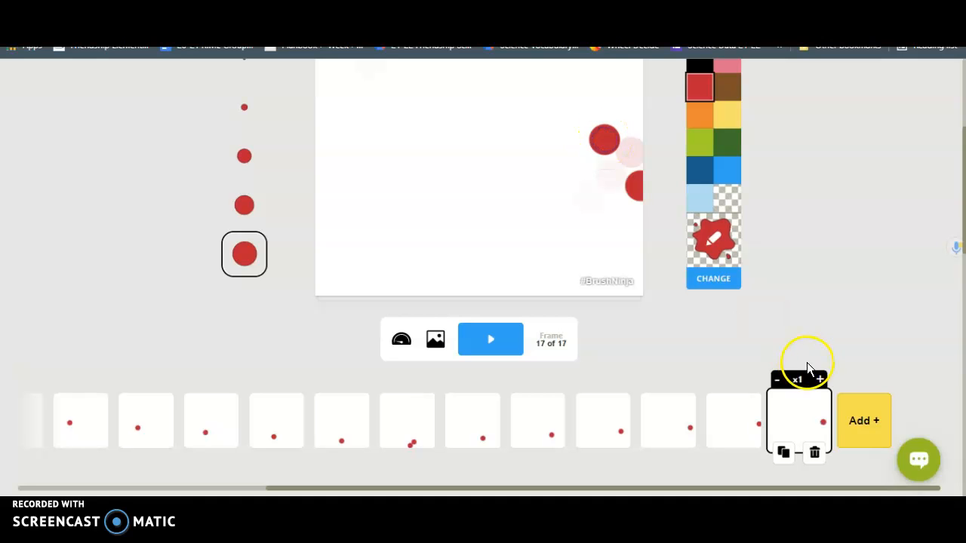
click(855, 421)
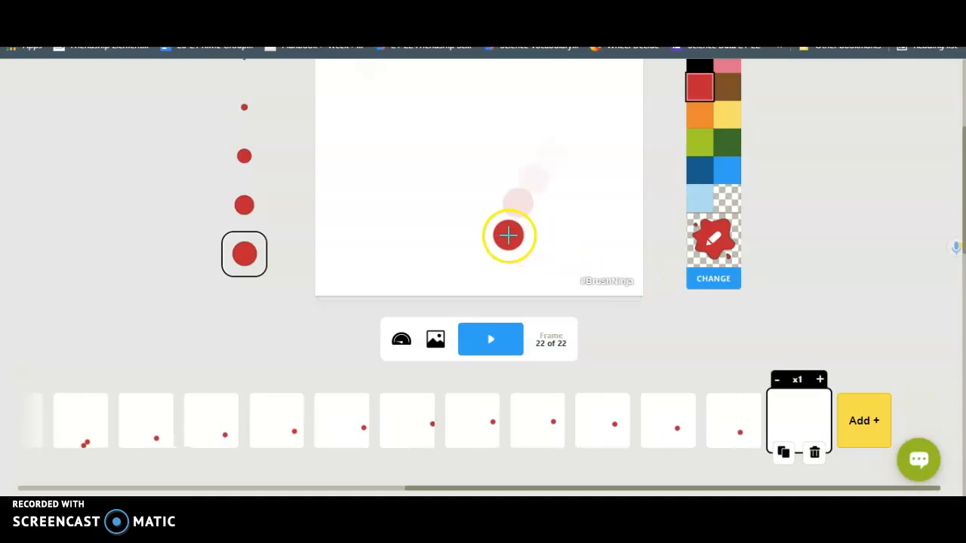
click(502, 226)
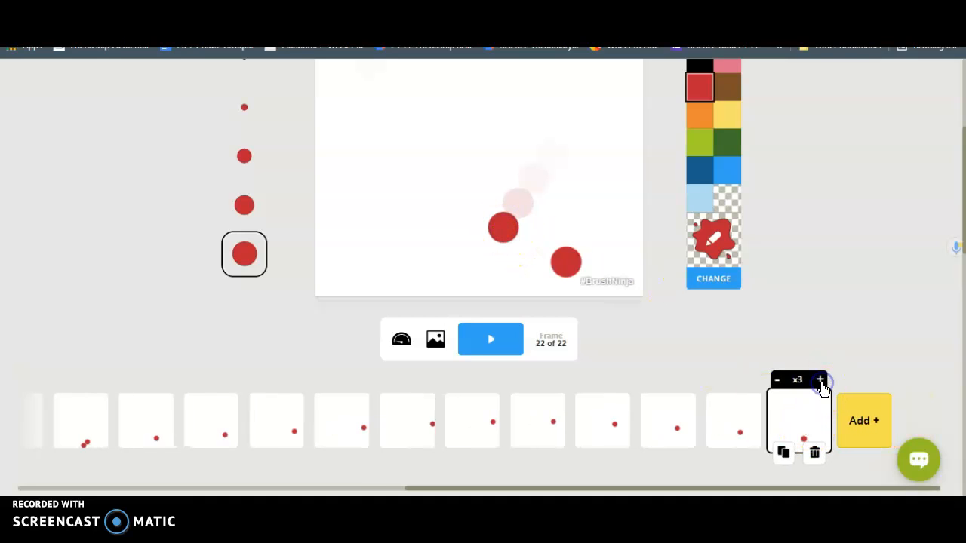
- Add frames 23 and 24 at x3 with the red dot dropping down-left until it reaches the canvas's bottom edge
click(860, 419)
click(490, 253)
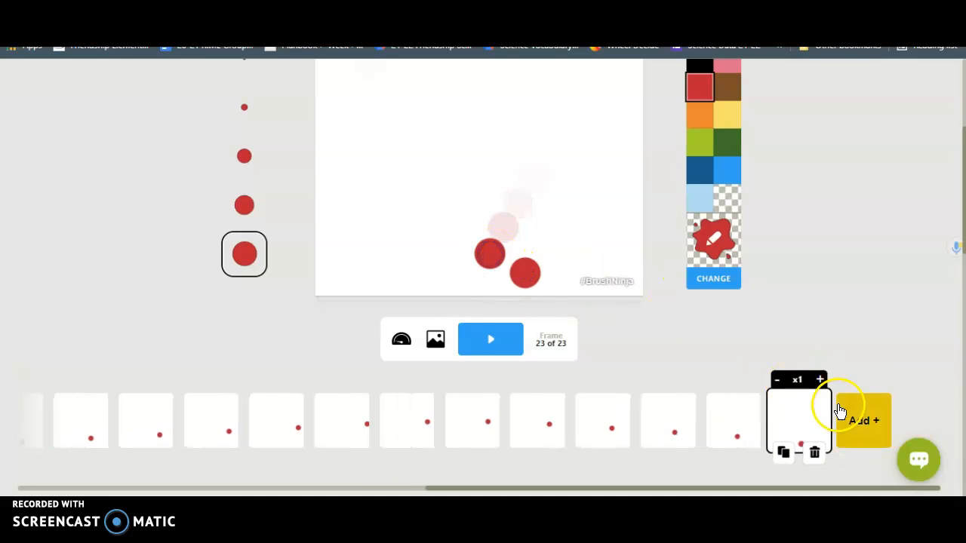
click(857, 424)
click(480, 281)
click(474, 280)
click(522, 285)
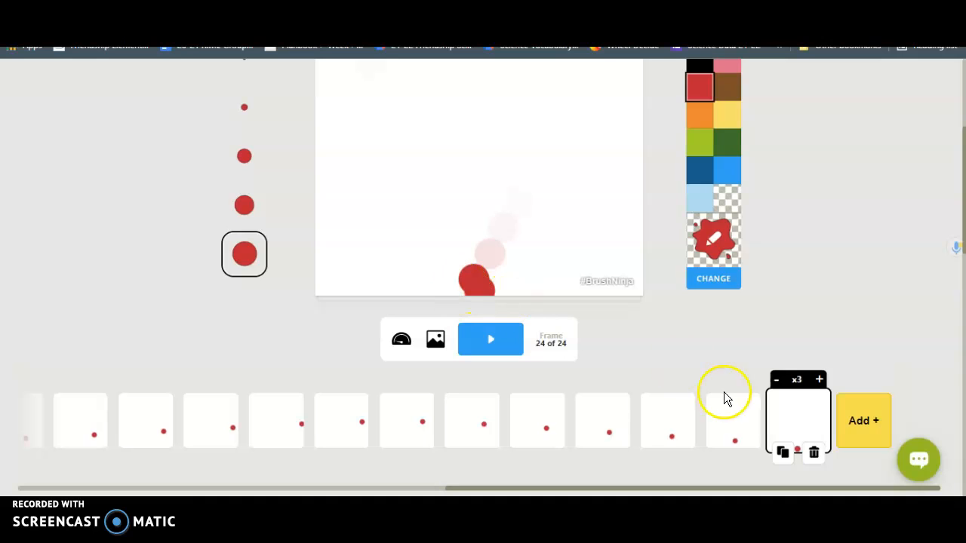
- Add frames 25 and 26 with the red dot making a small hop leftward along the canvas's bottom edge
click(864, 420)
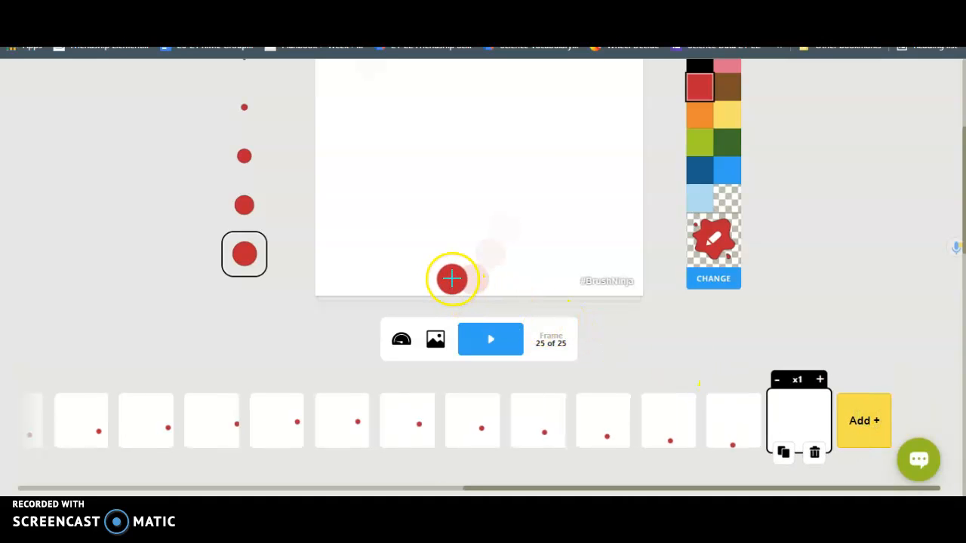
click(451, 276)
click(566, 289)
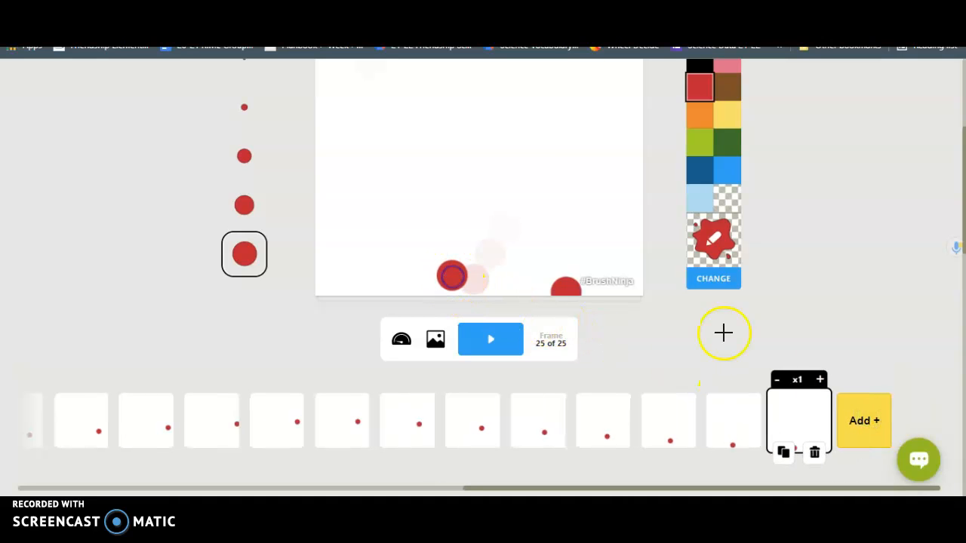
click(857, 421)
click(431, 287)
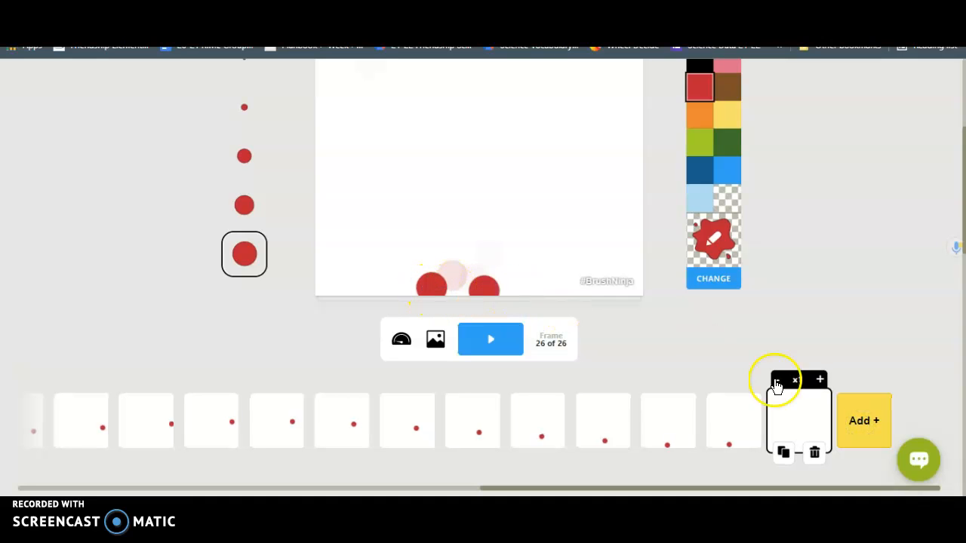
- Add frames 27 and 28 with the red dot rolling two more steps left along the canvas's bottom edge
click(860, 415)
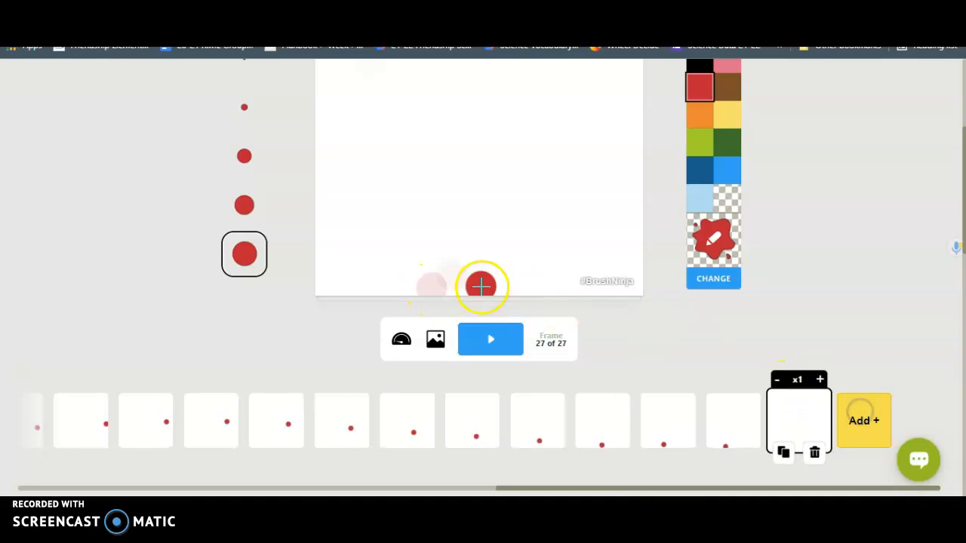
click(408, 283)
click(860, 420)
click(383, 281)
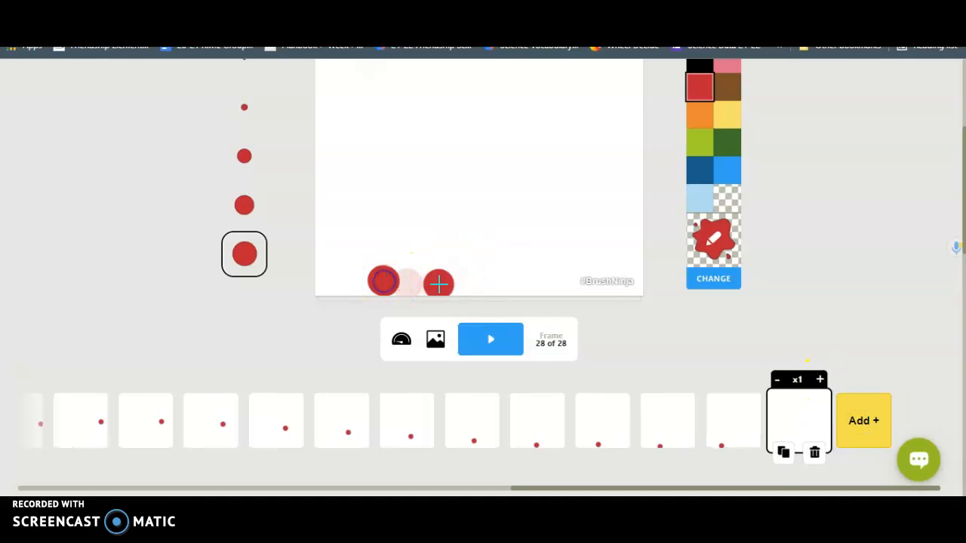
click(477, 285)
click(821, 379)
- Add frames 29 and 30 with the red dot rolling into the canvas's bottom-left corner, and hold the last frame for x40
click(862, 421)
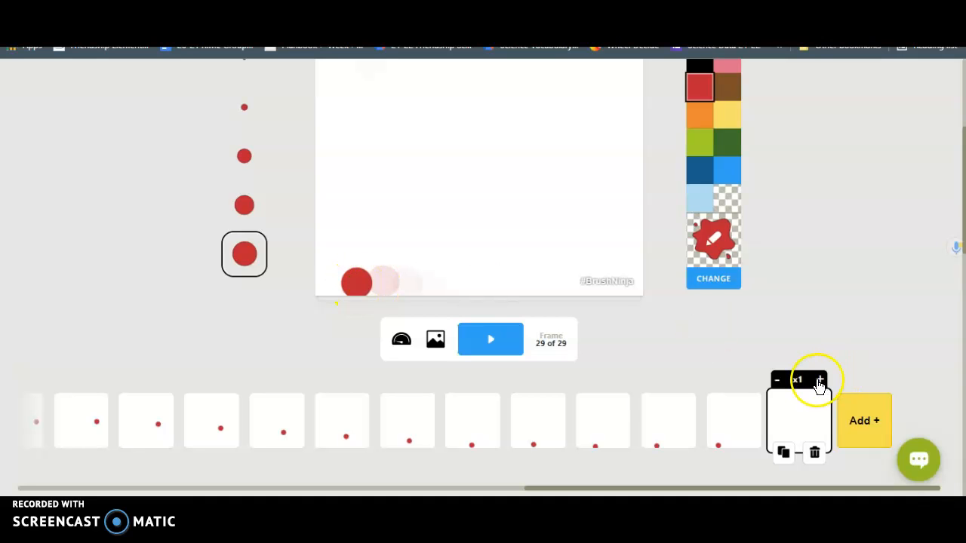
click(854, 411)
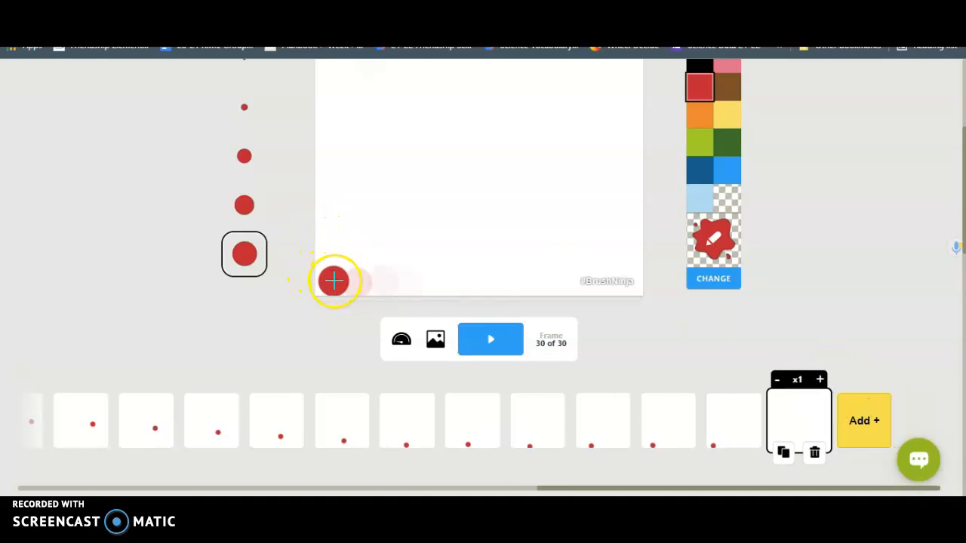
click(332, 281)
click(504, 287)
click(820, 377)
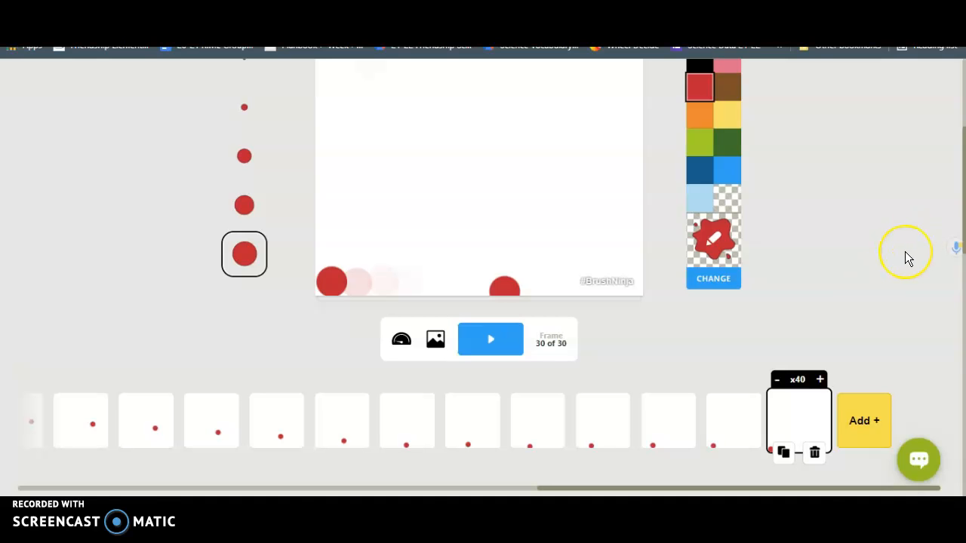
- Play back the finished animation to check the ball's bounce, and stop playback
scroll(907, 258, up, 3)
click(634, 317)
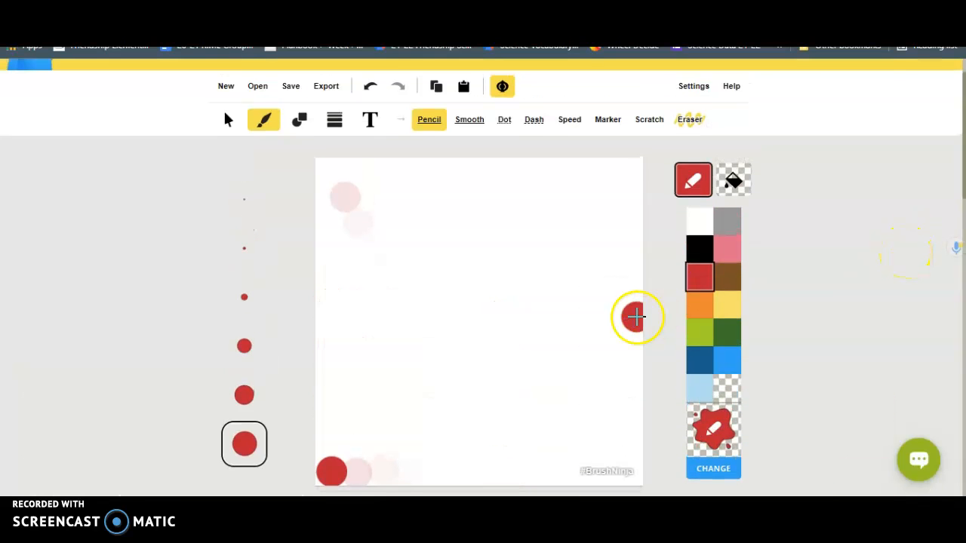
scroll(638, 317, down, 2)
click(490, 375)
scroll(764, 362, up, 1)
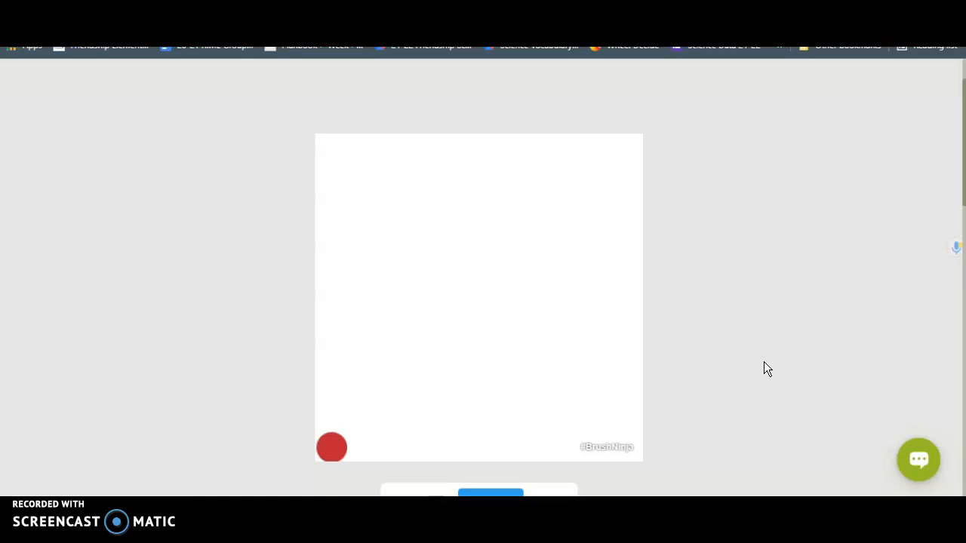
scroll(764, 362, down, 1)
click(491, 446)
- Export the animation as an animated GIF named F&M#2 and download it
scroll(675, 332, up, 2)
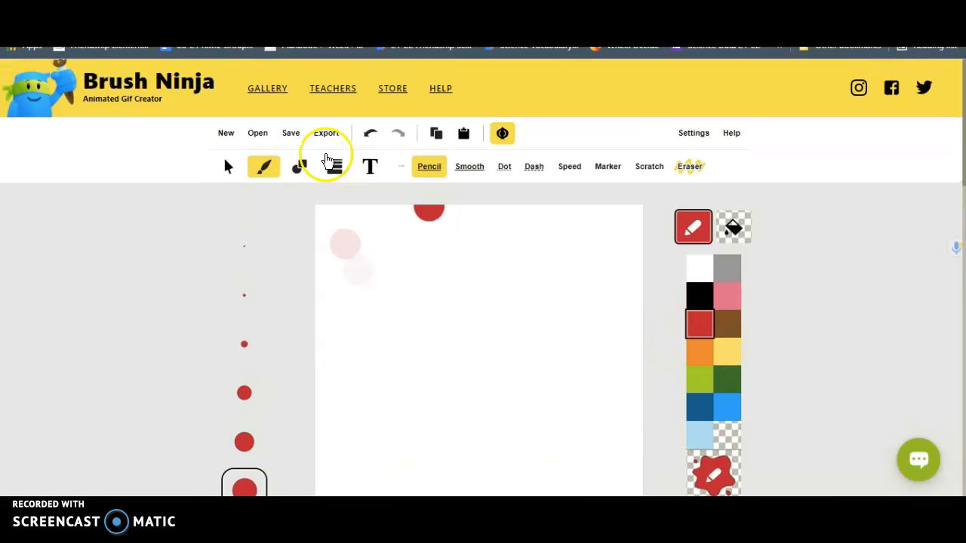
click(324, 132)
click(371, 249)
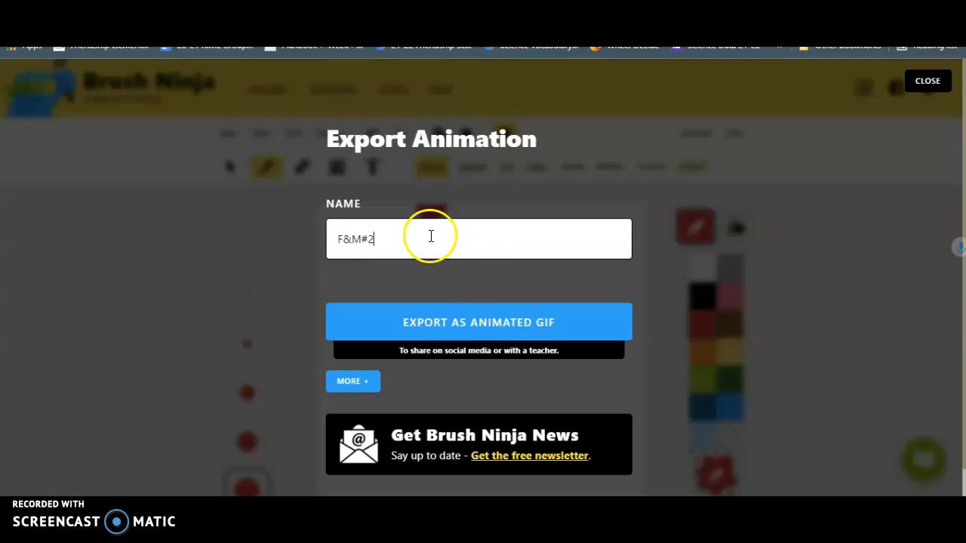
click(465, 327)
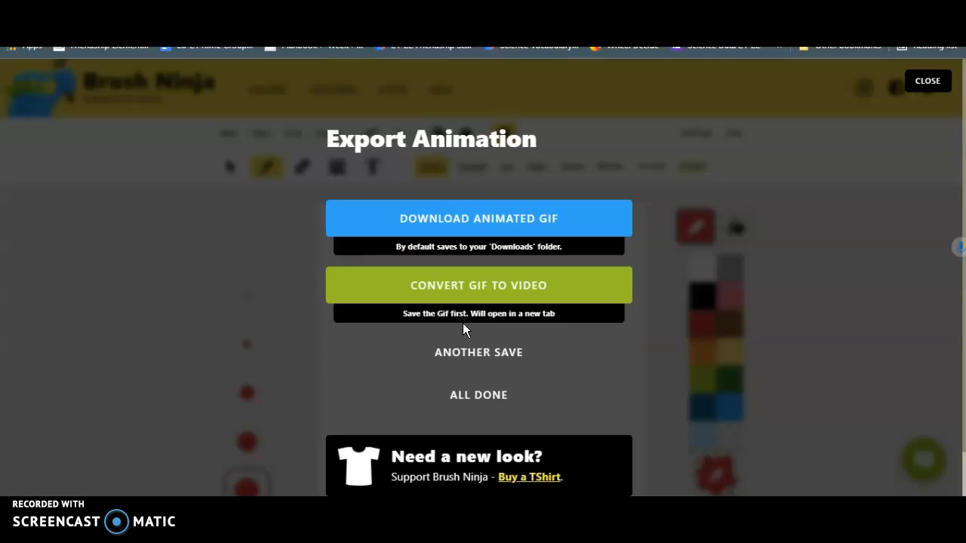
click(479, 217)
- Open the downloaded f-m-2.gif to view the animation, and close the viewer
click(152, 483)
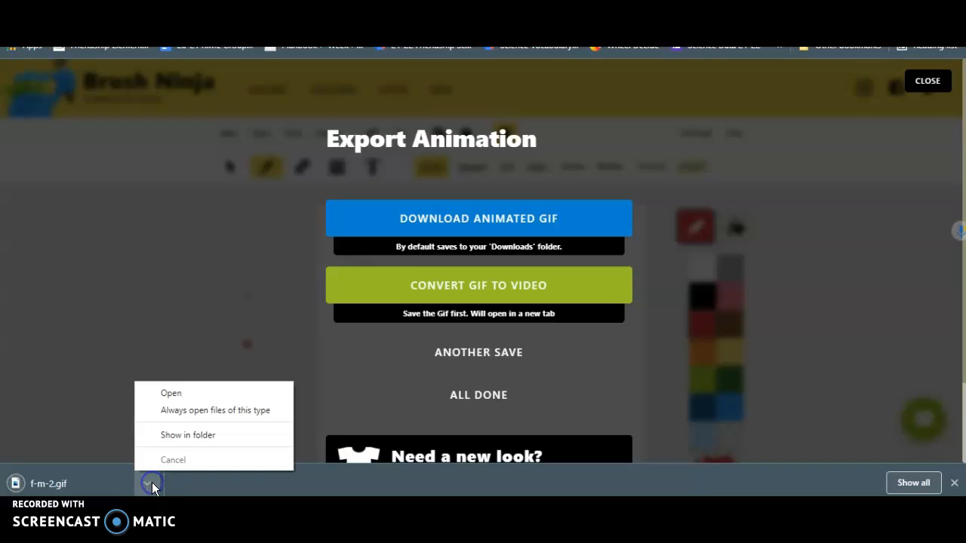
click(177, 397)
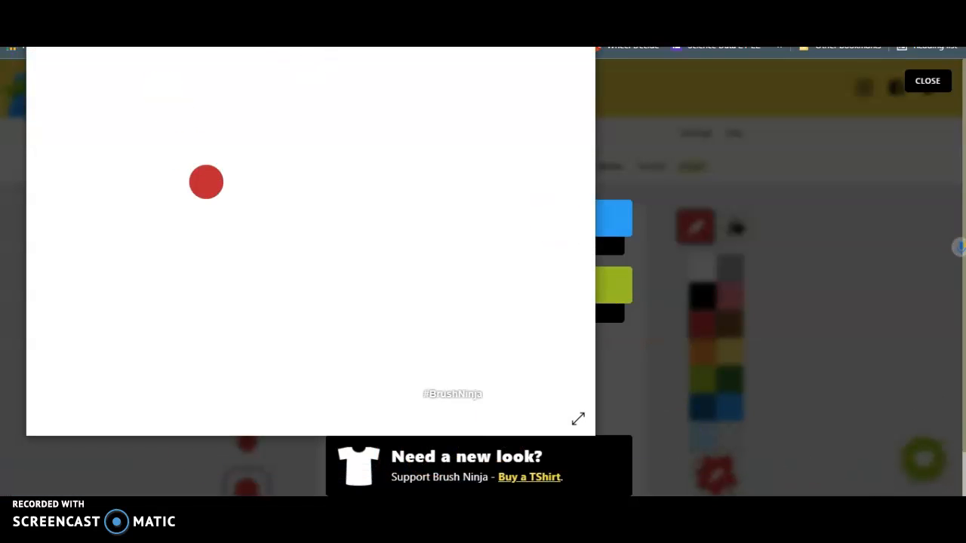
drag(366, 21, 365, 78)
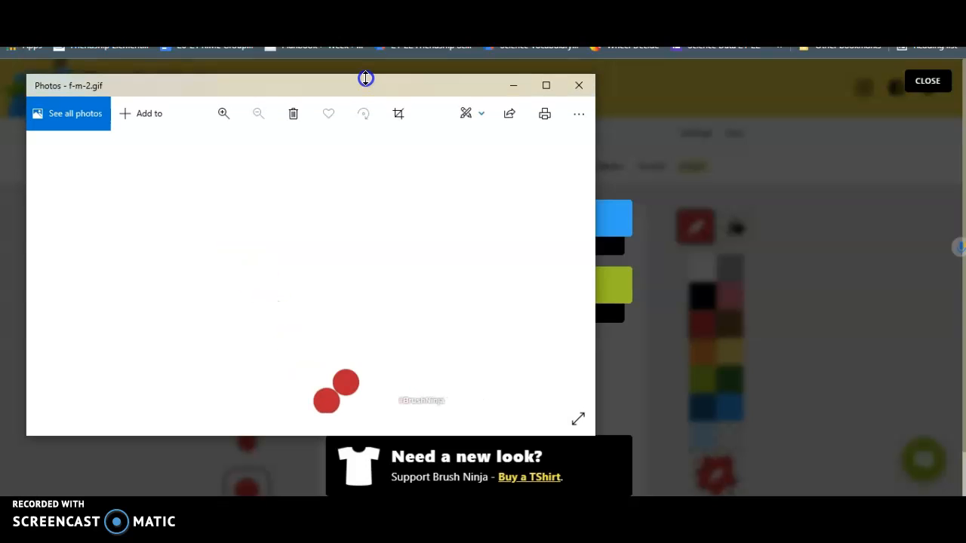
click(580, 85)
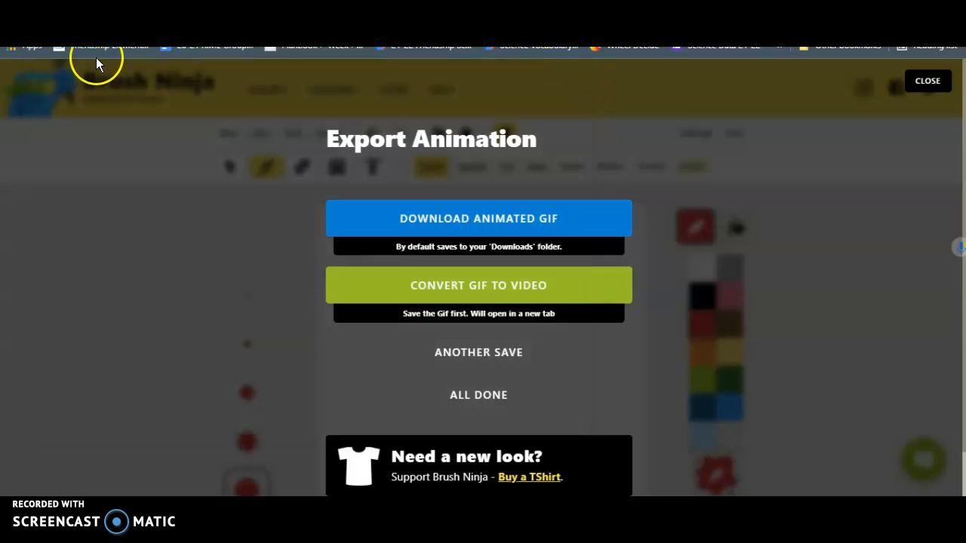
- Show f-m-2.gif in the browser's download folder and move the file to the Desktop
click(953, 30)
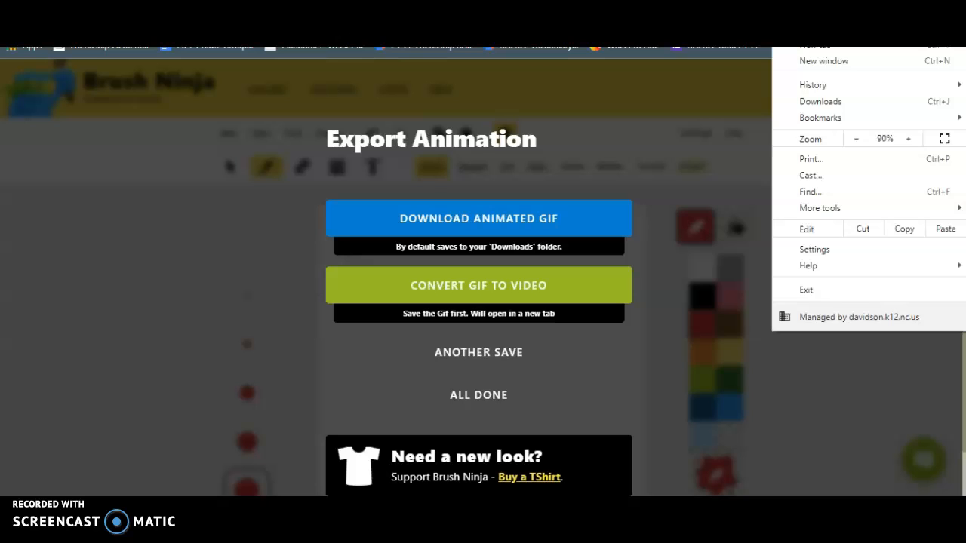
click(872, 97)
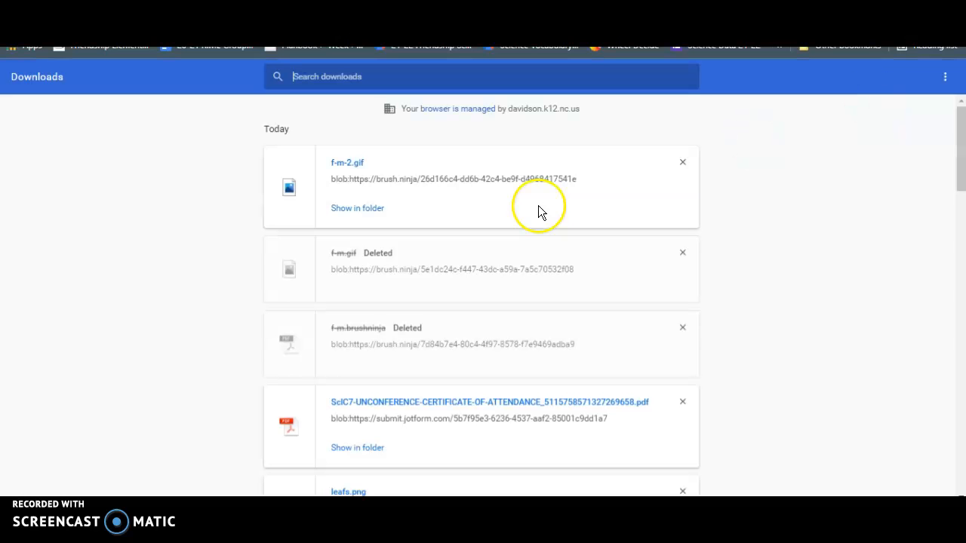
click(366, 212)
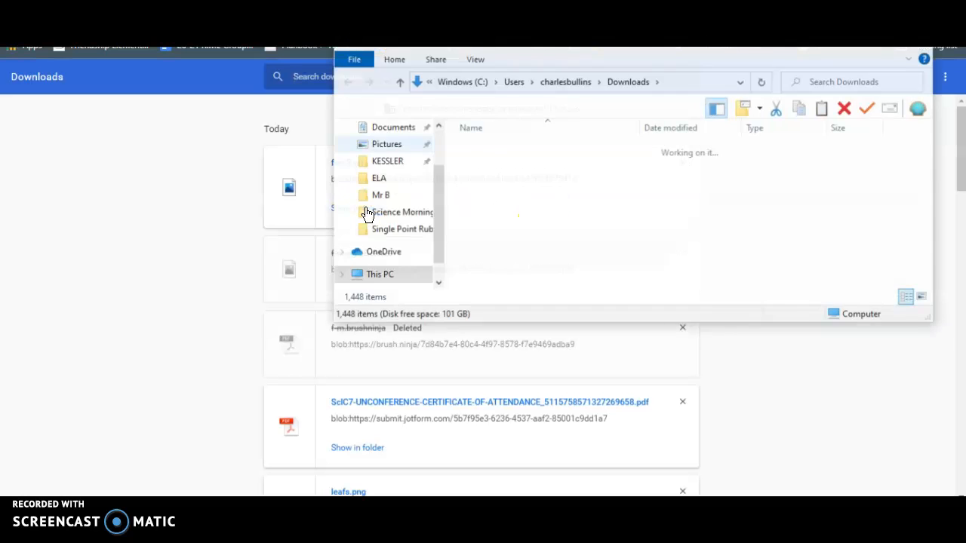
click(477, 169)
drag(477, 168, 409, 167)
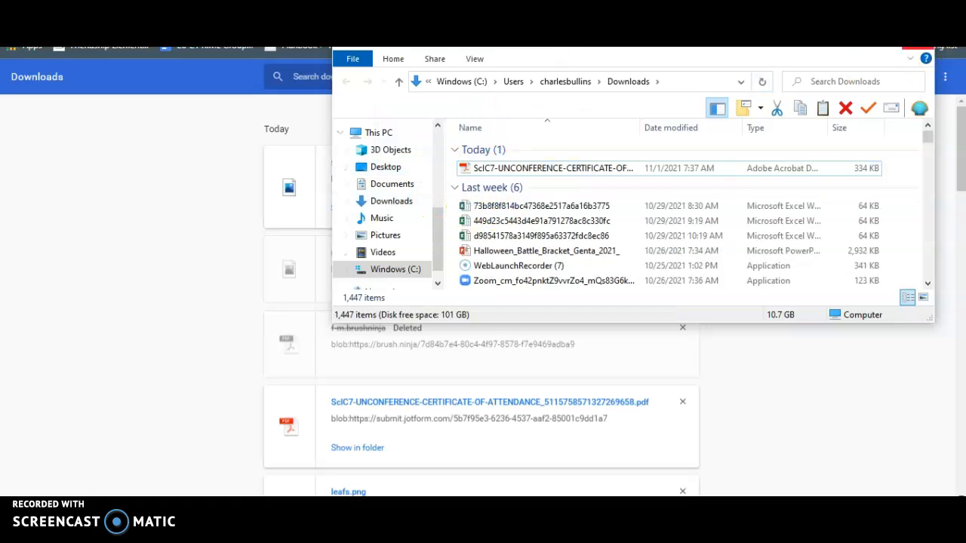
click(919, 51)
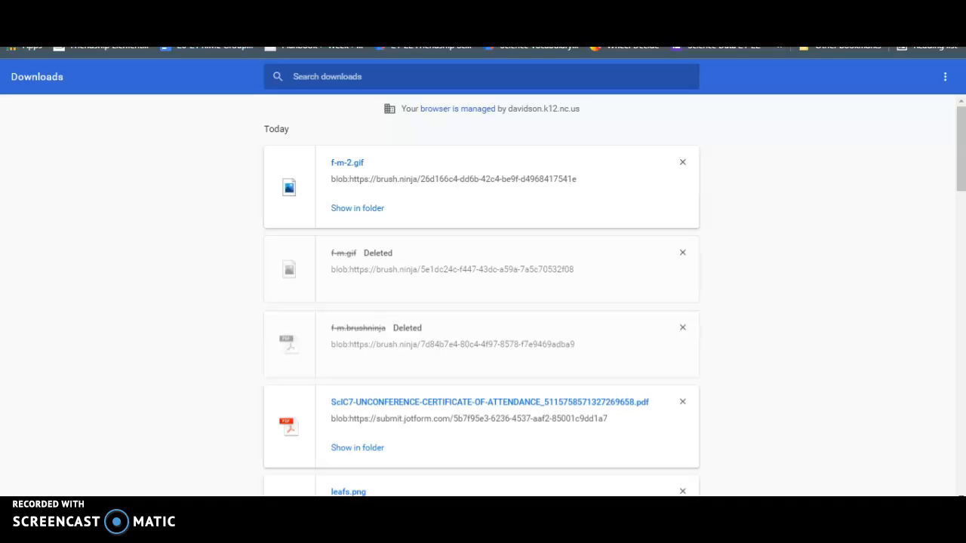
- Create a new Google Slides presentation in a new browser tab using slides.new
key(ctrl+t)
text(slides)
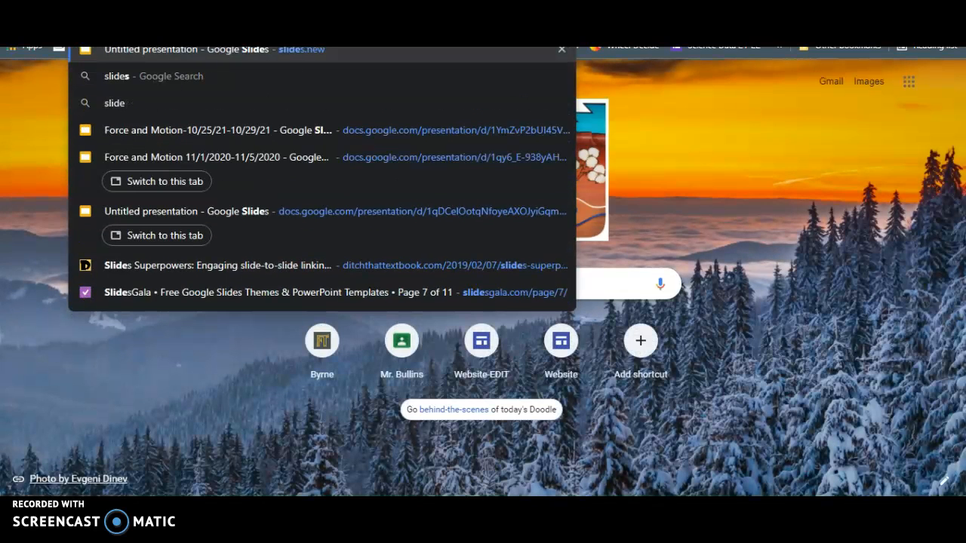
text(.new)
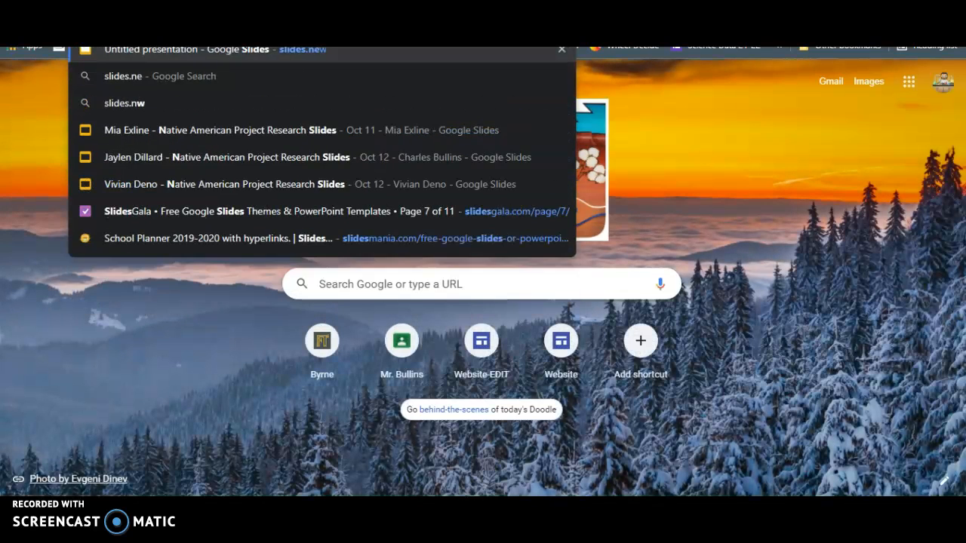
key(Return)
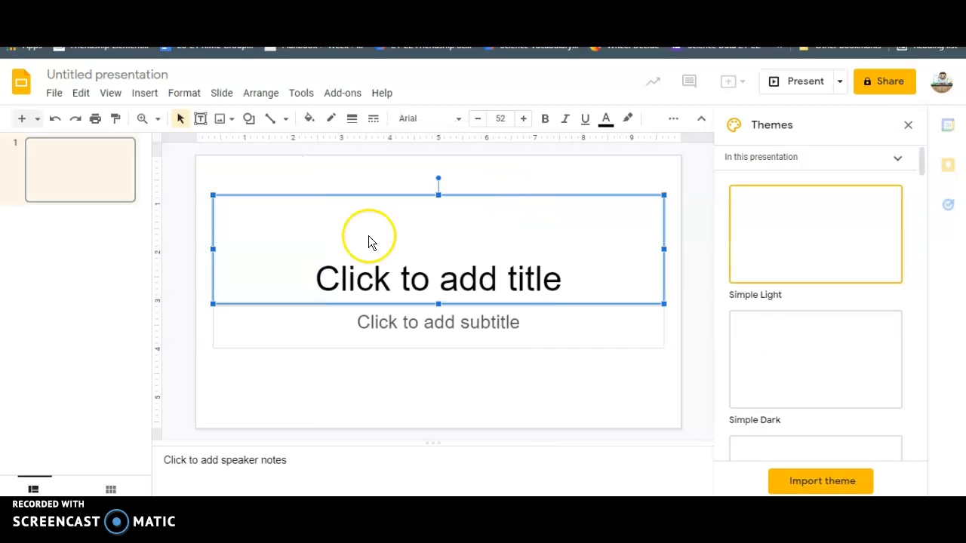
- Narrow the title box to the right third of the slide and delete the subtitle placeholder
drag(215, 249, 500, 250)
click(441, 308)
key(Delete)
- Stretch the title box upward and downward to nearly the full height of the slide
click(581, 198)
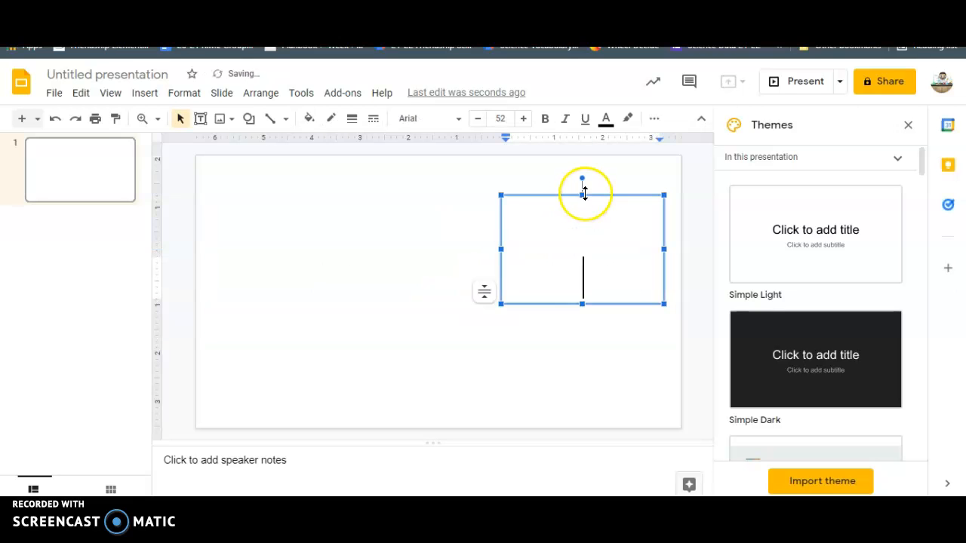
drag(582, 174, 582, 163)
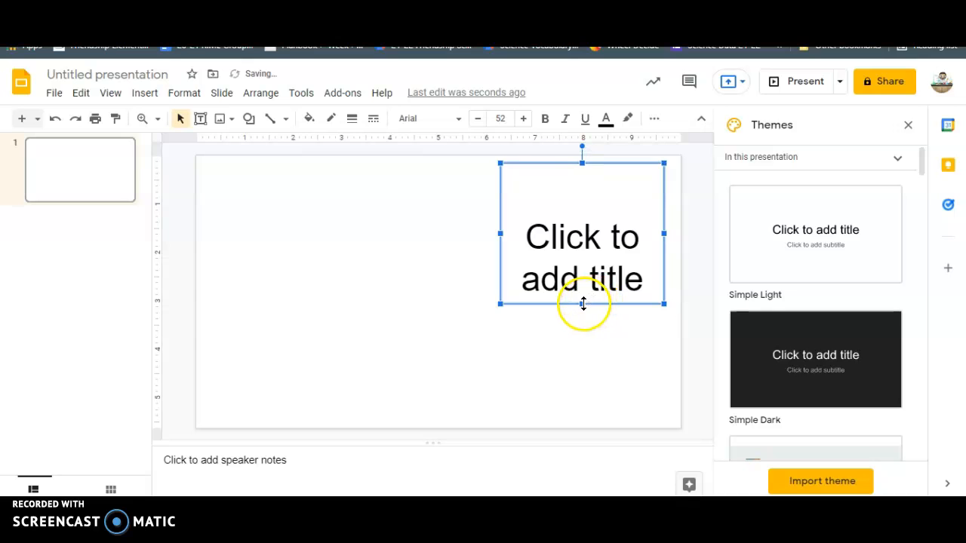
drag(588, 380, 584, 425)
- Align the title box's text to the top and open the font size choices
click(607, 343)
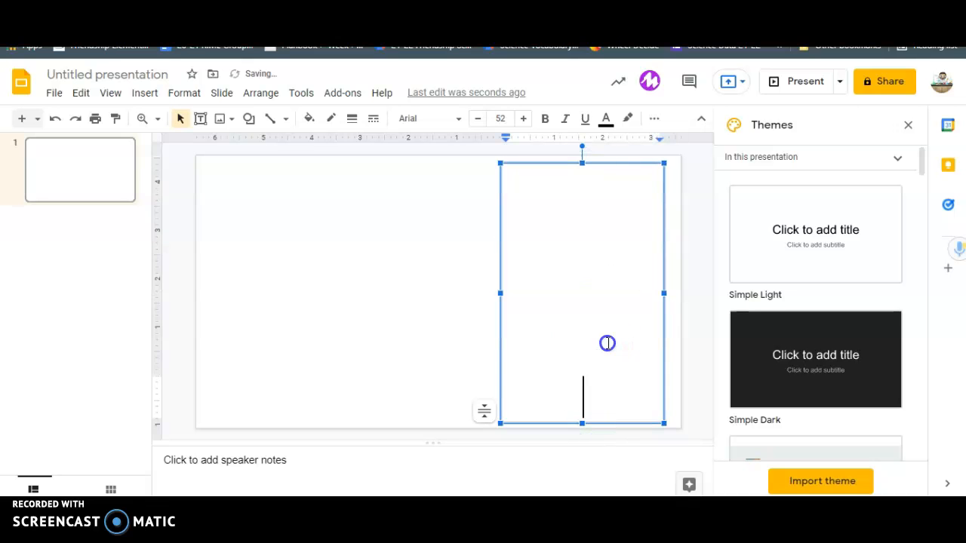
click(654, 121)
click(369, 146)
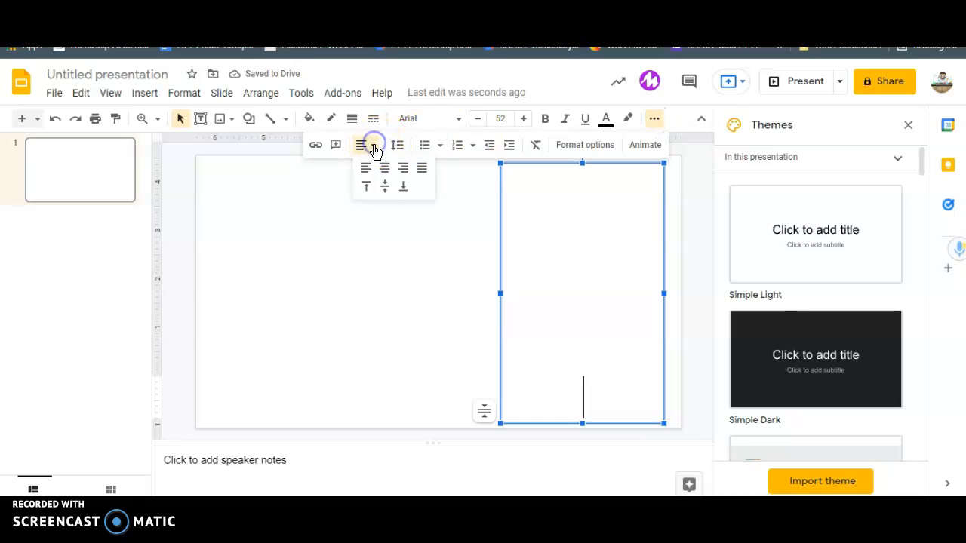
click(369, 187)
click(502, 119)
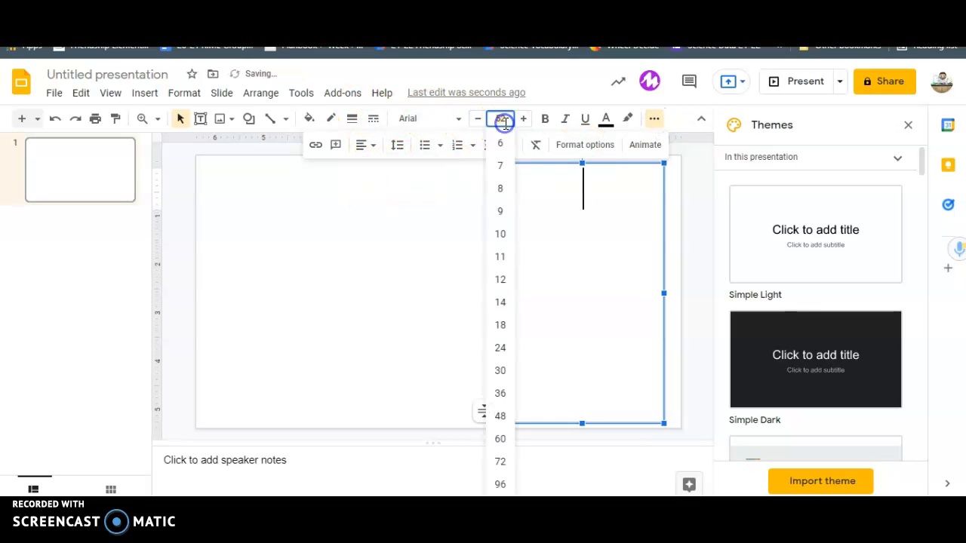